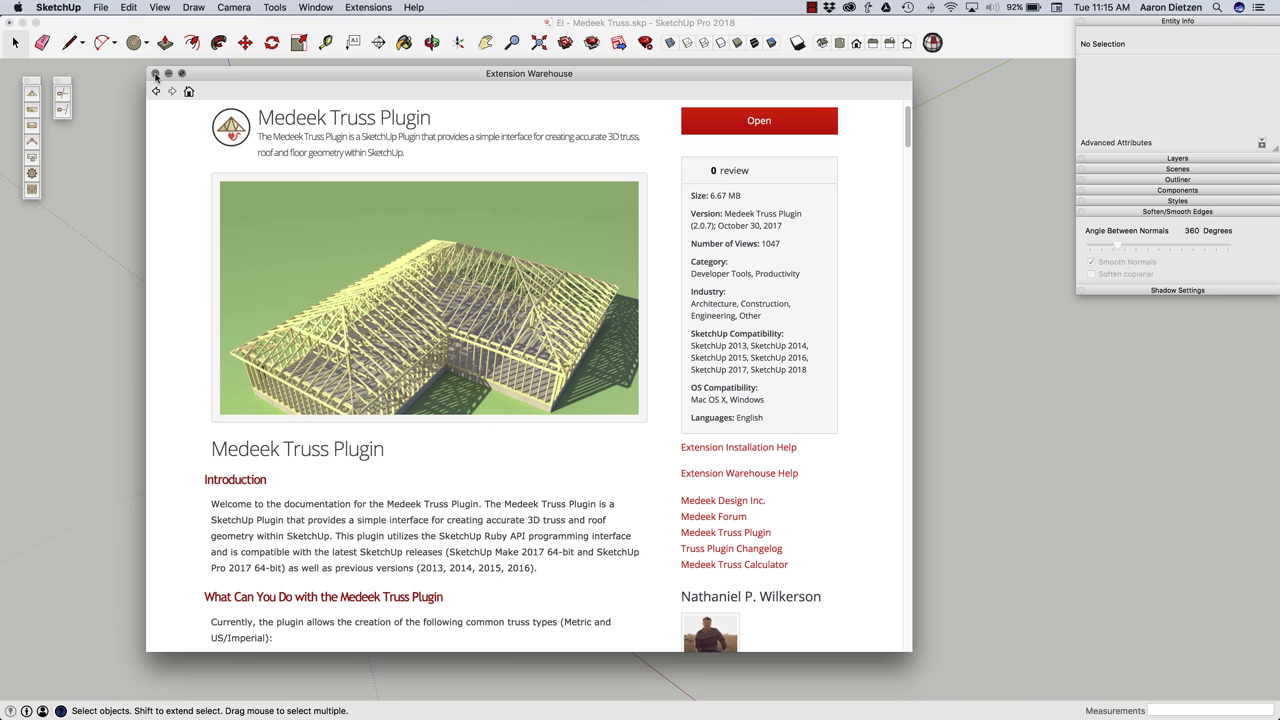
Close the Medeek Truss Plugin Extension Warehouse page to return to the two-storey wall model
left_click(155, 74)
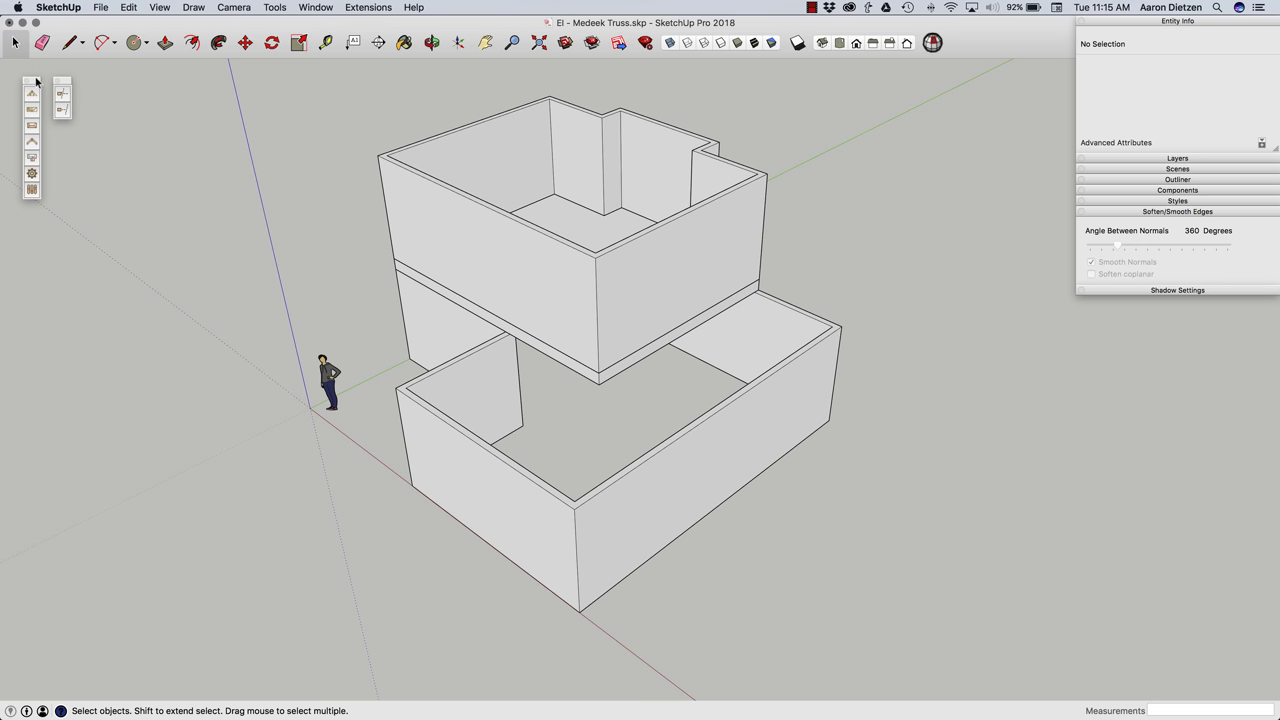
Position the two Medeek plugin palettes and choose the Common roof truss type
left_click_drag(35, 82, 37, 88)
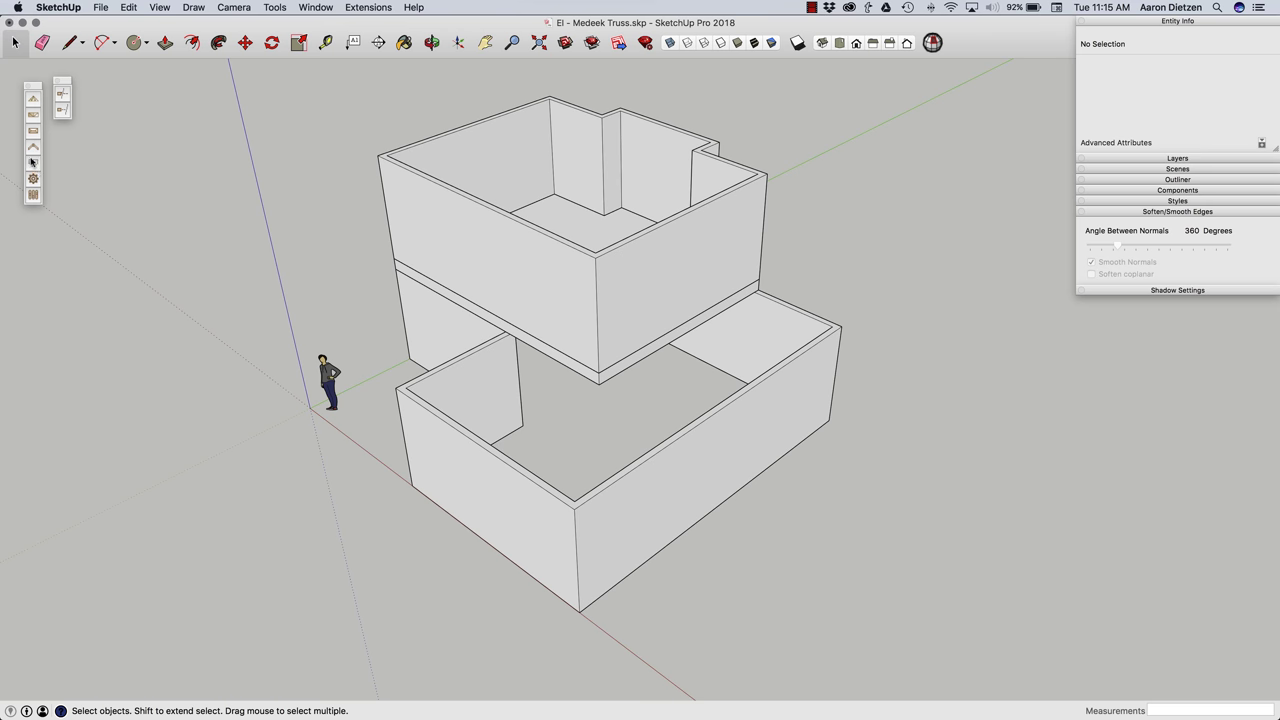
left_click_drag(68, 80, 75, 84)
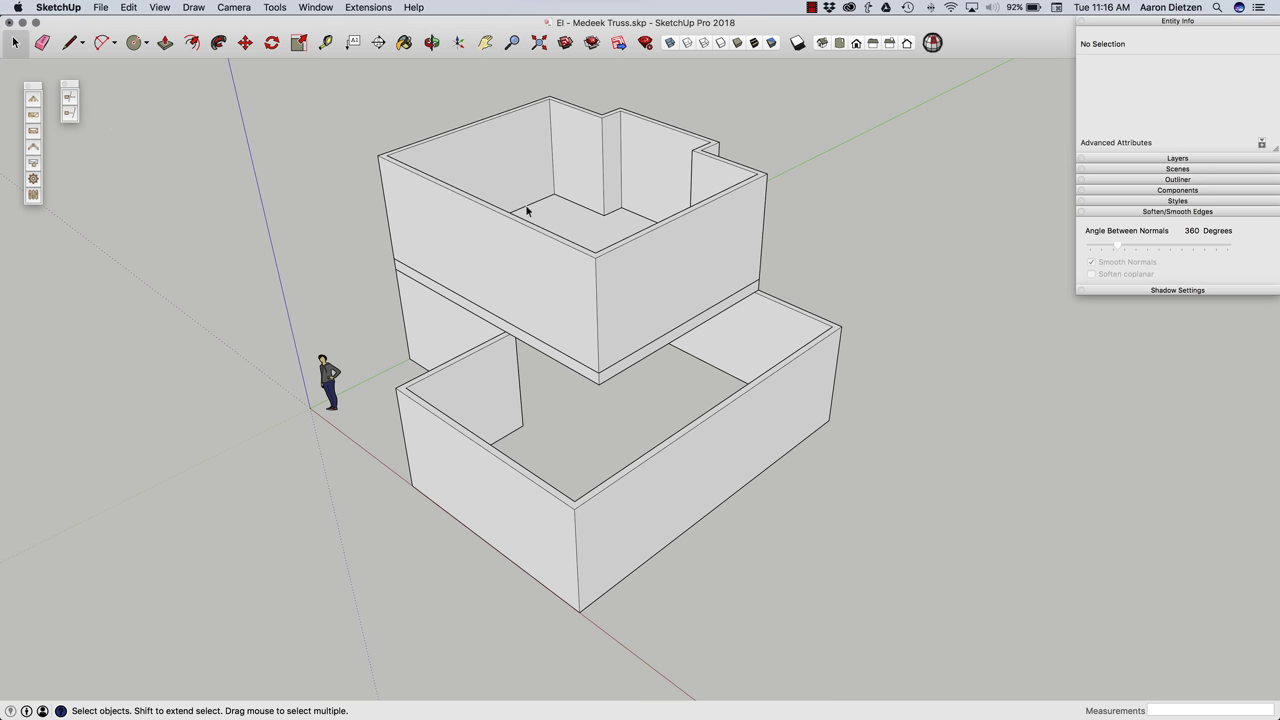
left_click(33, 99)
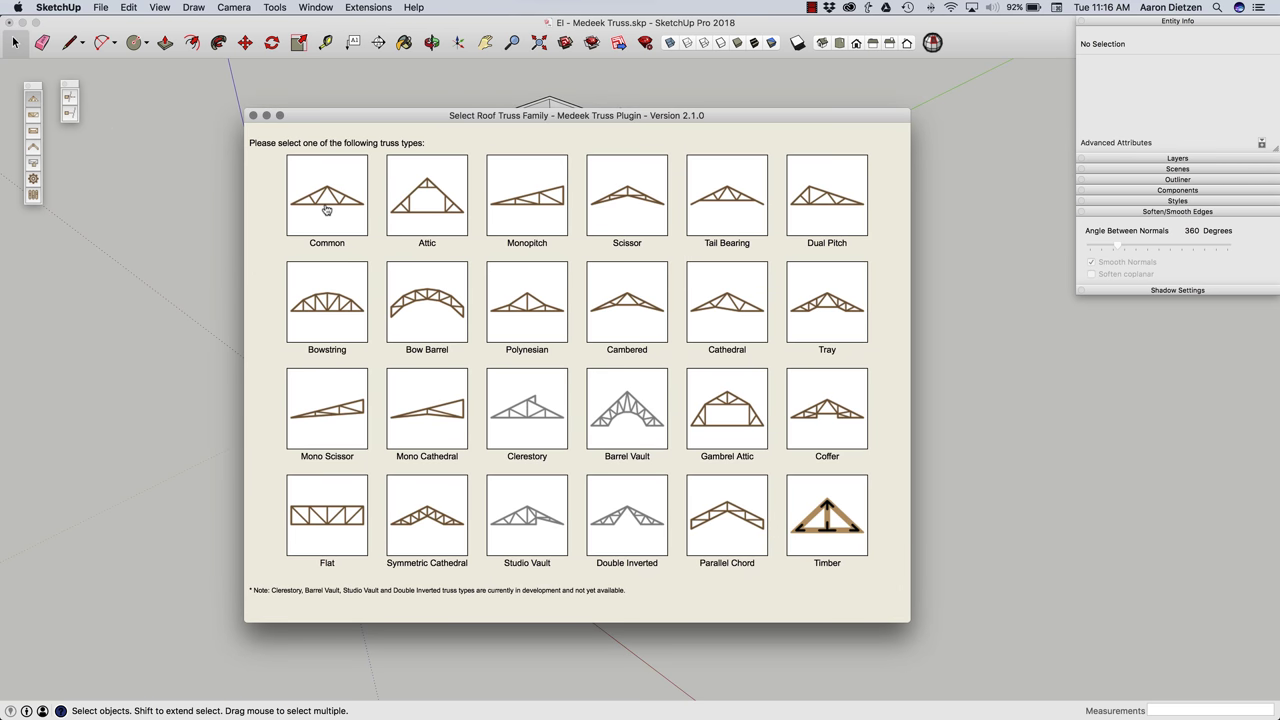
mouse_move(326, 208)
left_mouse_down()
mouse_move(875, 223)
mouse_move(306, 190)
mouse_move(325, 208)
left_mouse_up()
left_click(325, 208)
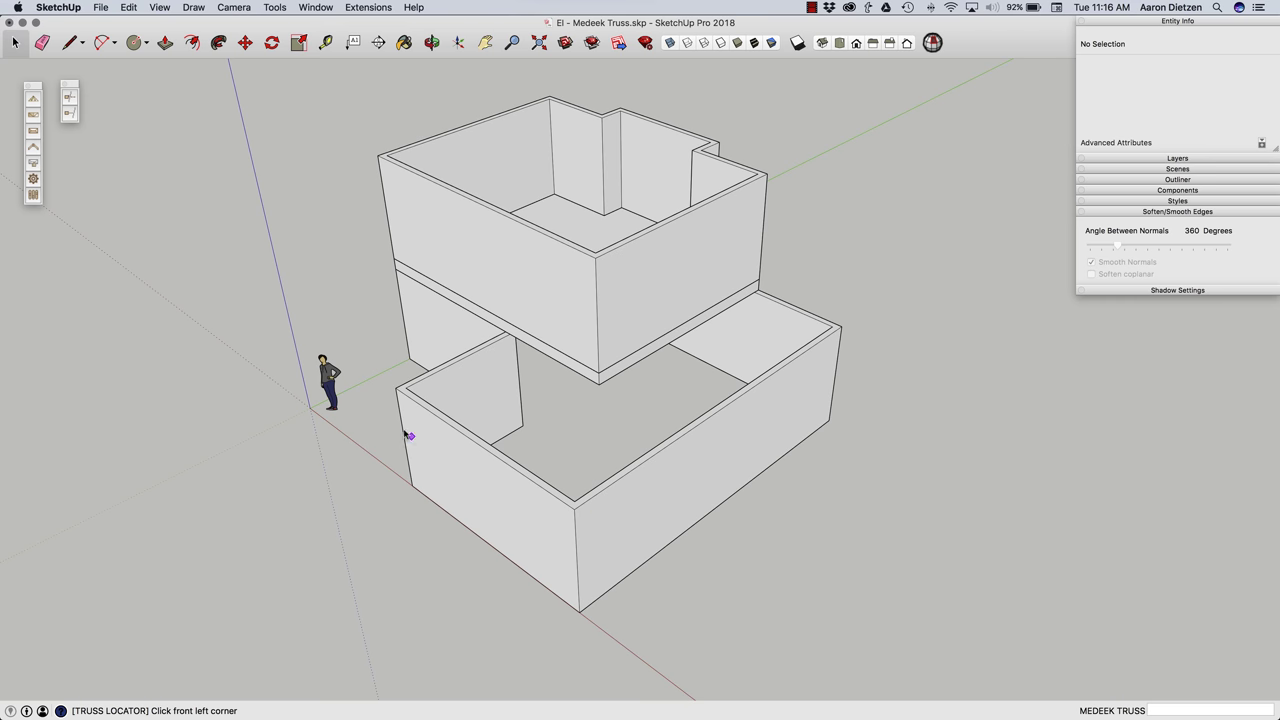
Mark the lower wall's front-left, front-right and rear corners for an 18 ft span, 10 ft length
left_click(397, 389)
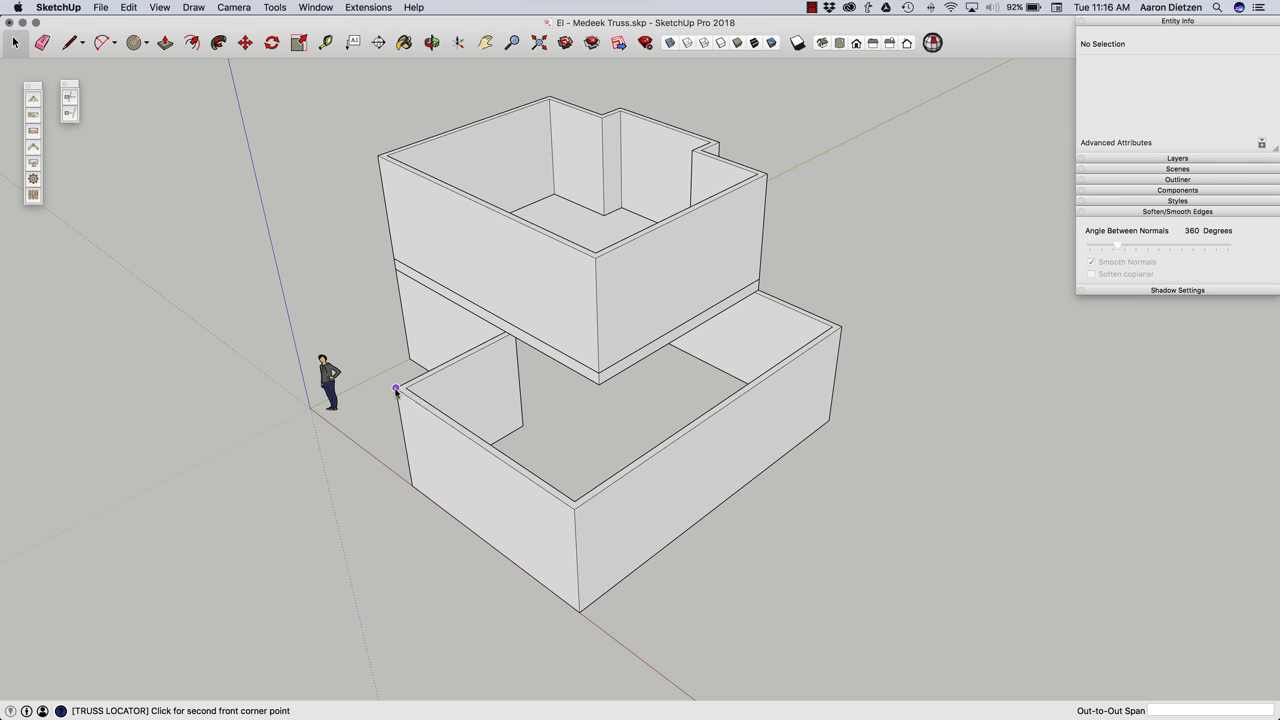
left_click(575, 510)
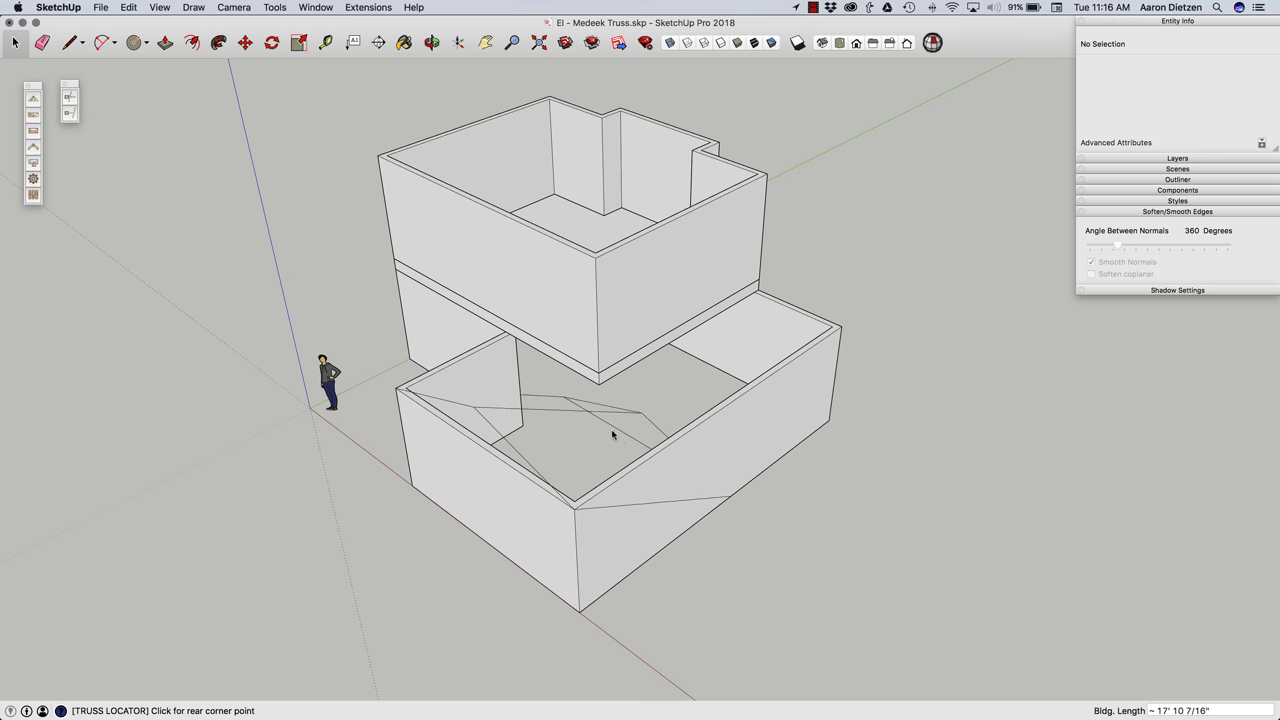
left_click(505, 333)
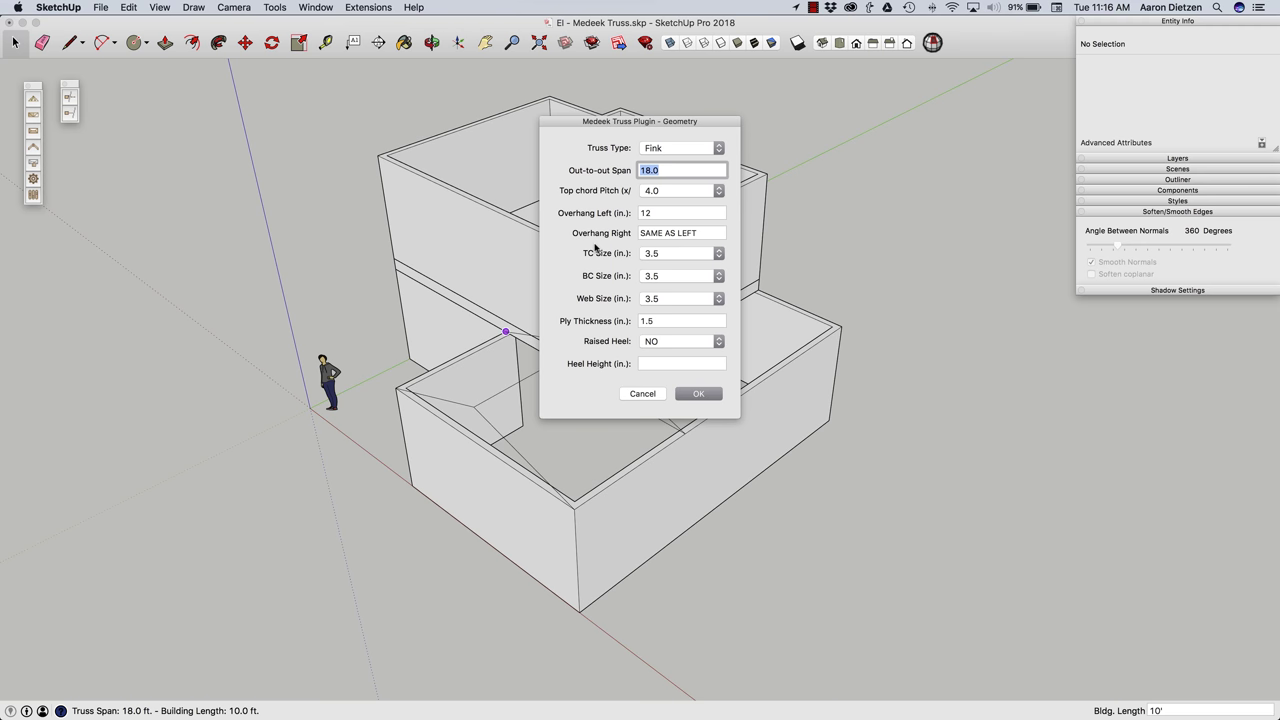
Set the Fink truss top chord pitch to 6.0, keep 24.0-inch spacing, and build the trusses
left_click(673, 193)
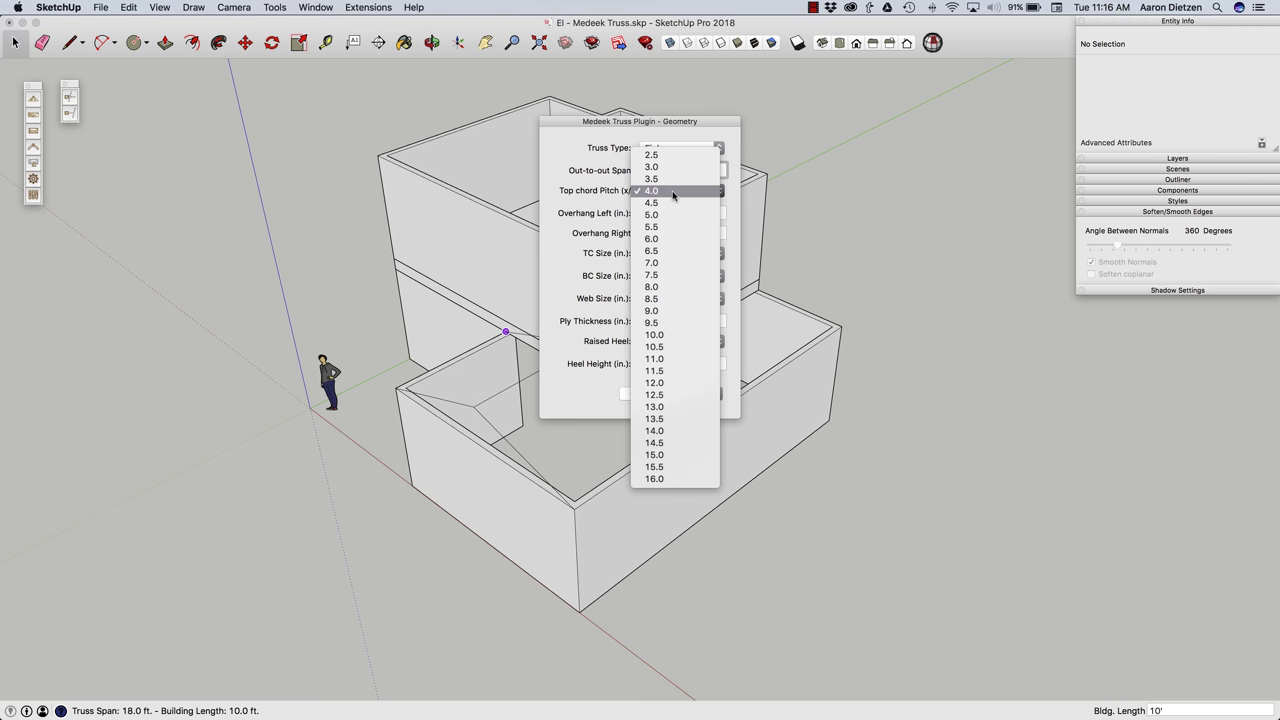
left_click(670, 240)
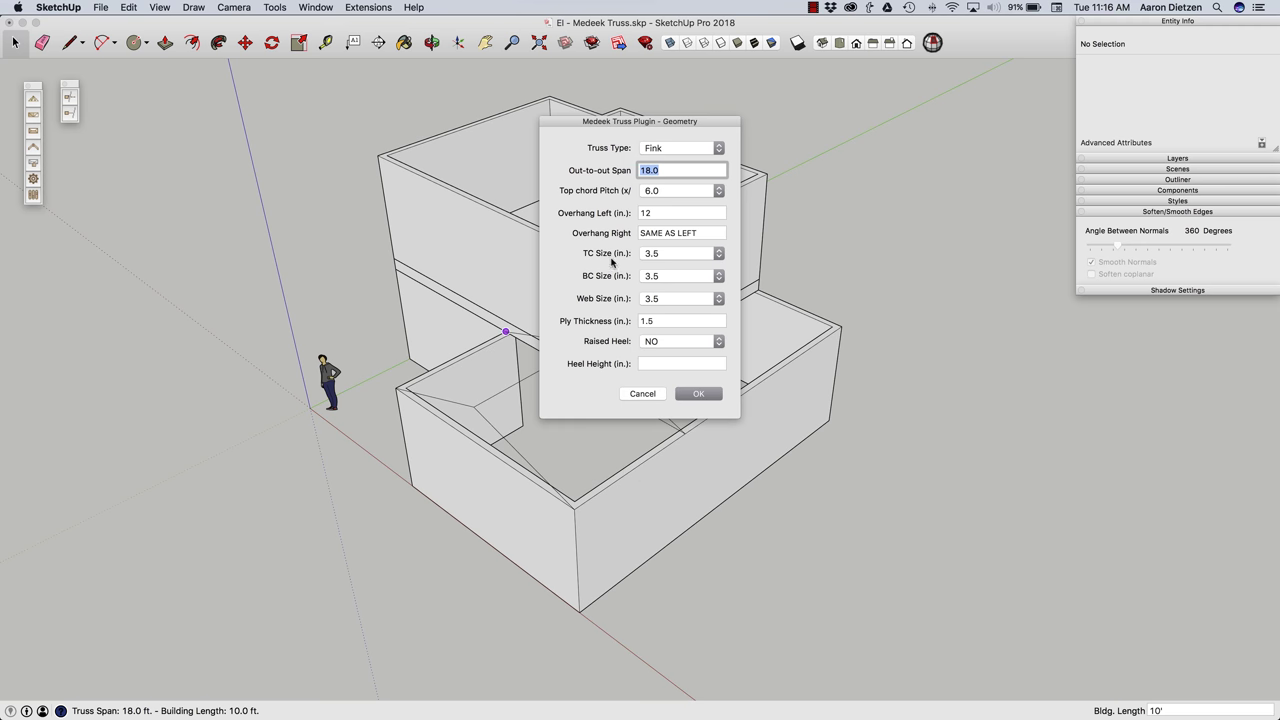
left_click(702, 396)
left_click(693, 391)
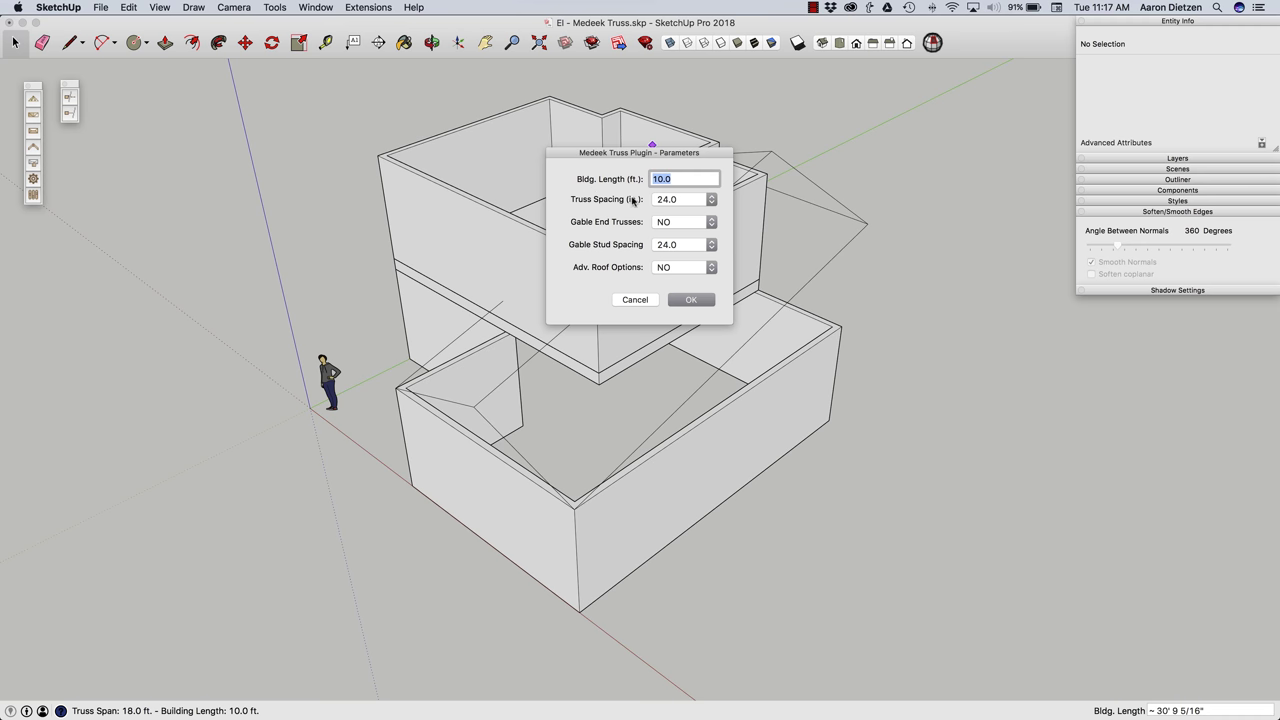
left_click(680, 301)
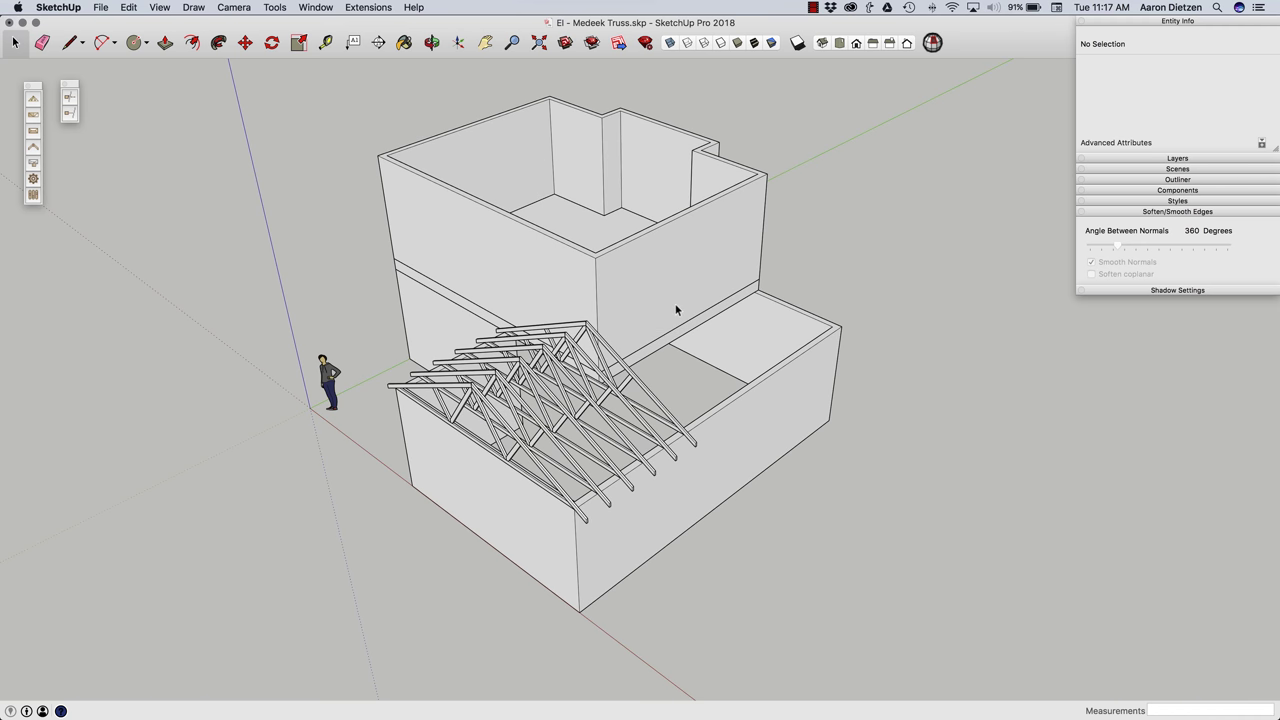
middle_click_drag(526, 410, 491, 417)
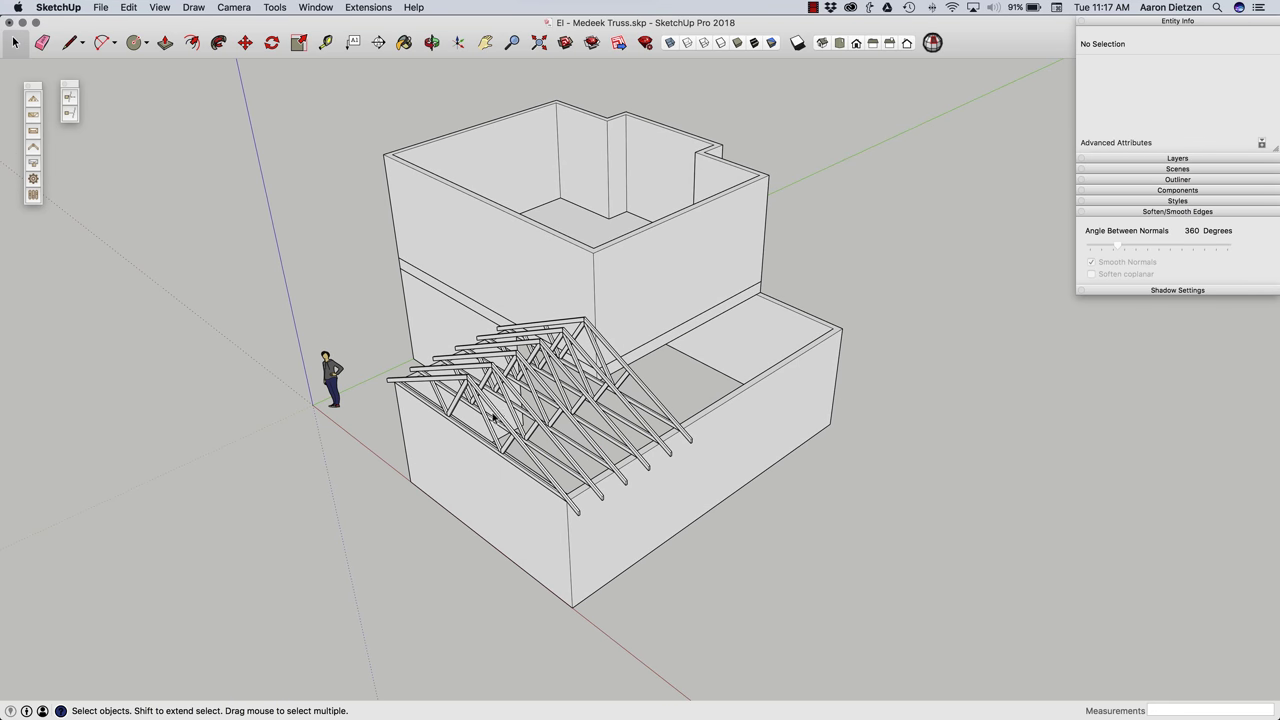
scroll(493, 416, "up", 3)
scroll(493, 416, "up", 2)
middle_click_drag(472, 366, 527, 400)
double_click(528, 400)
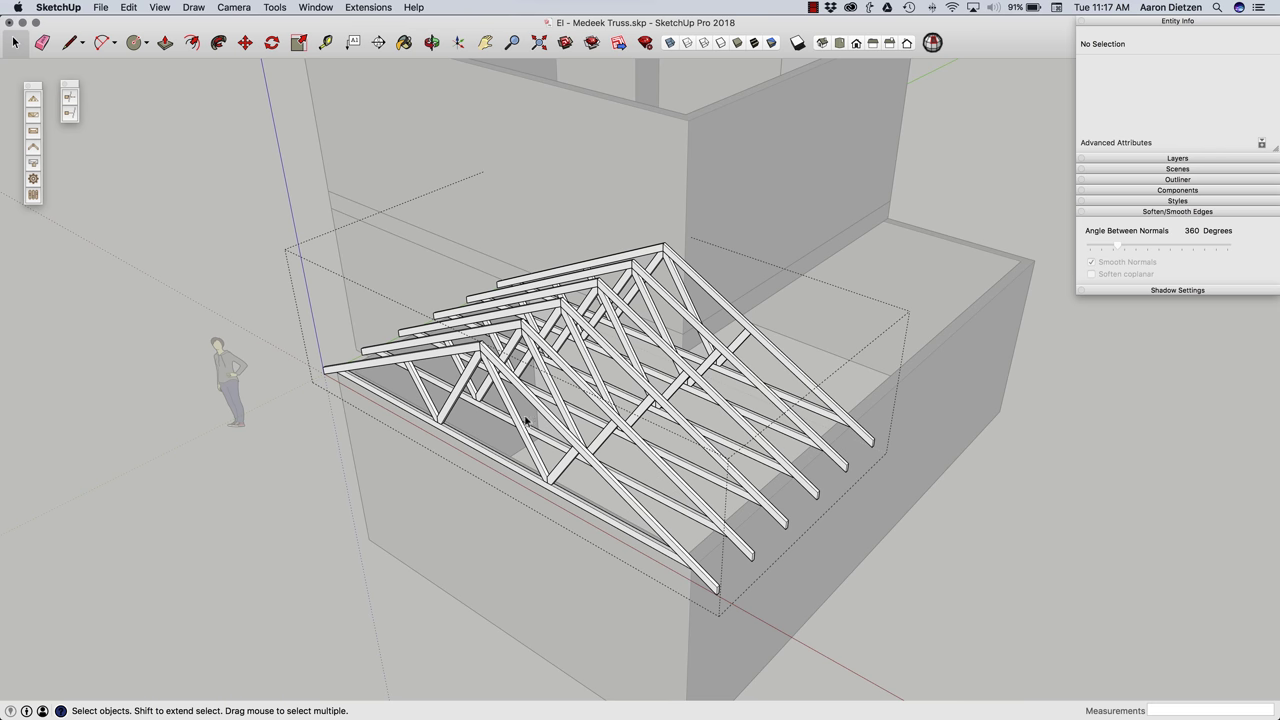
left_click(546, 345)
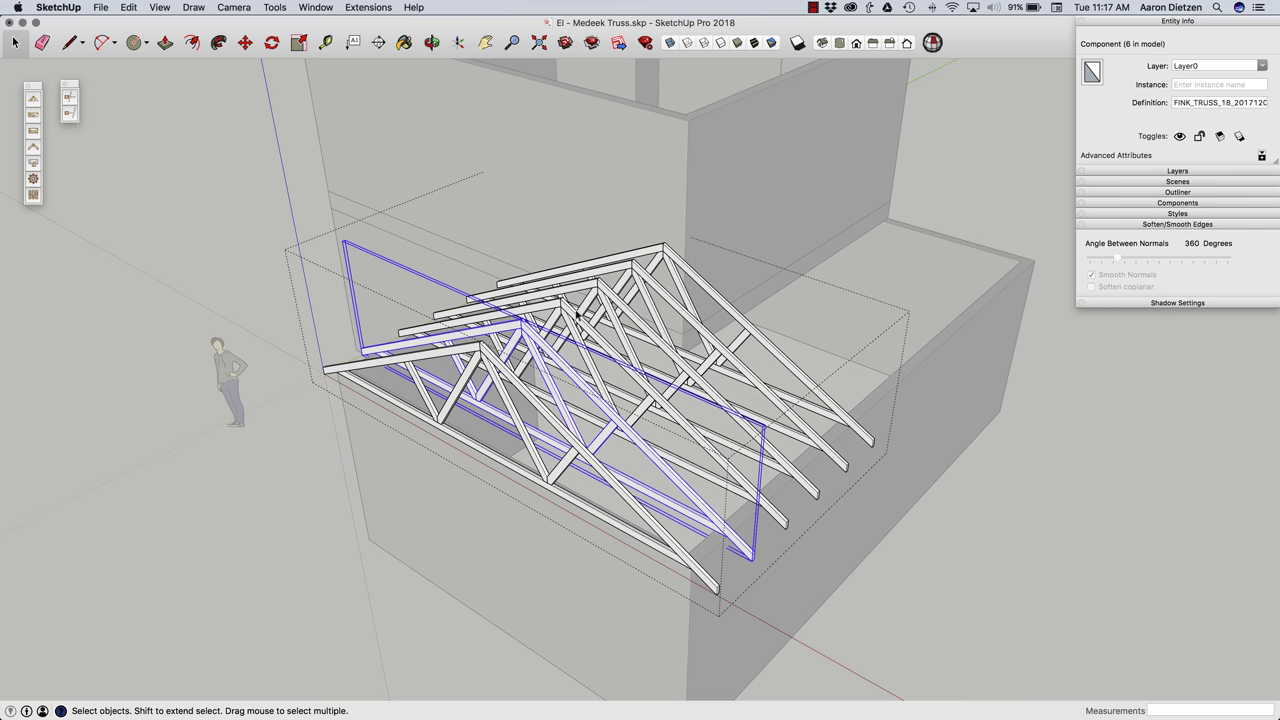
left_click(575, 318)
left_click(604, 293)
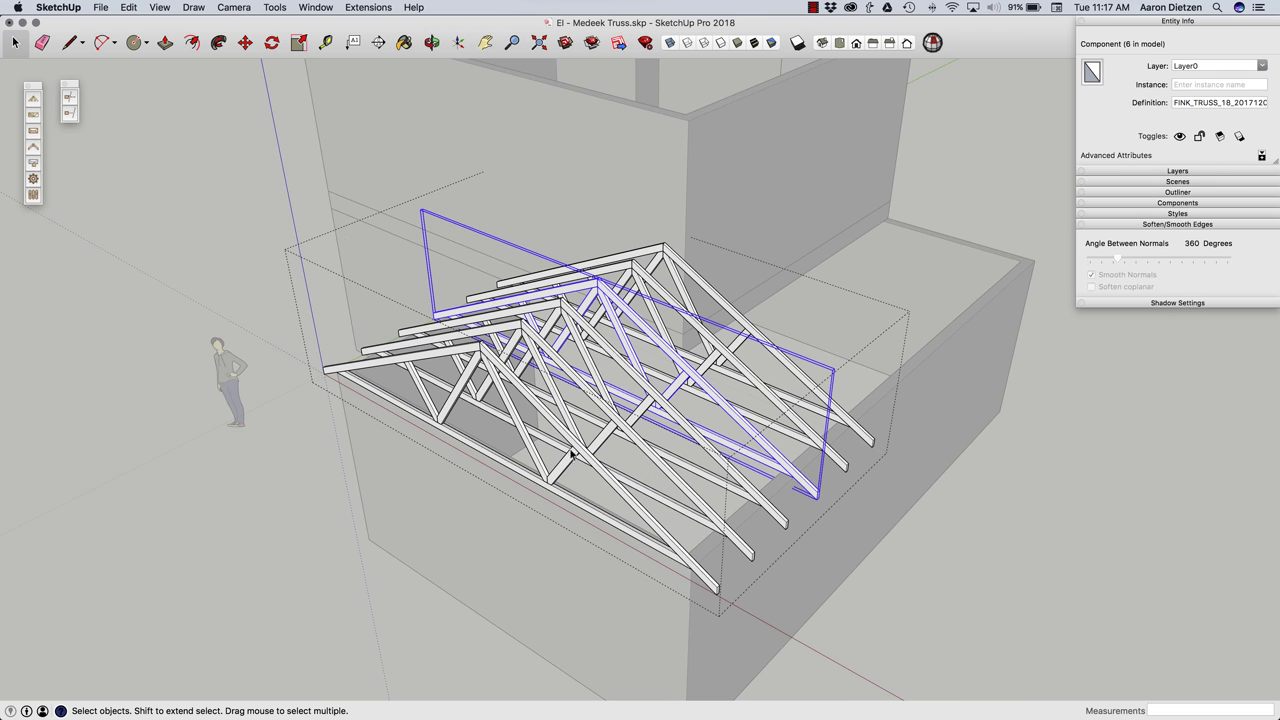
middle_click_drag(408, 384, 430, 397)
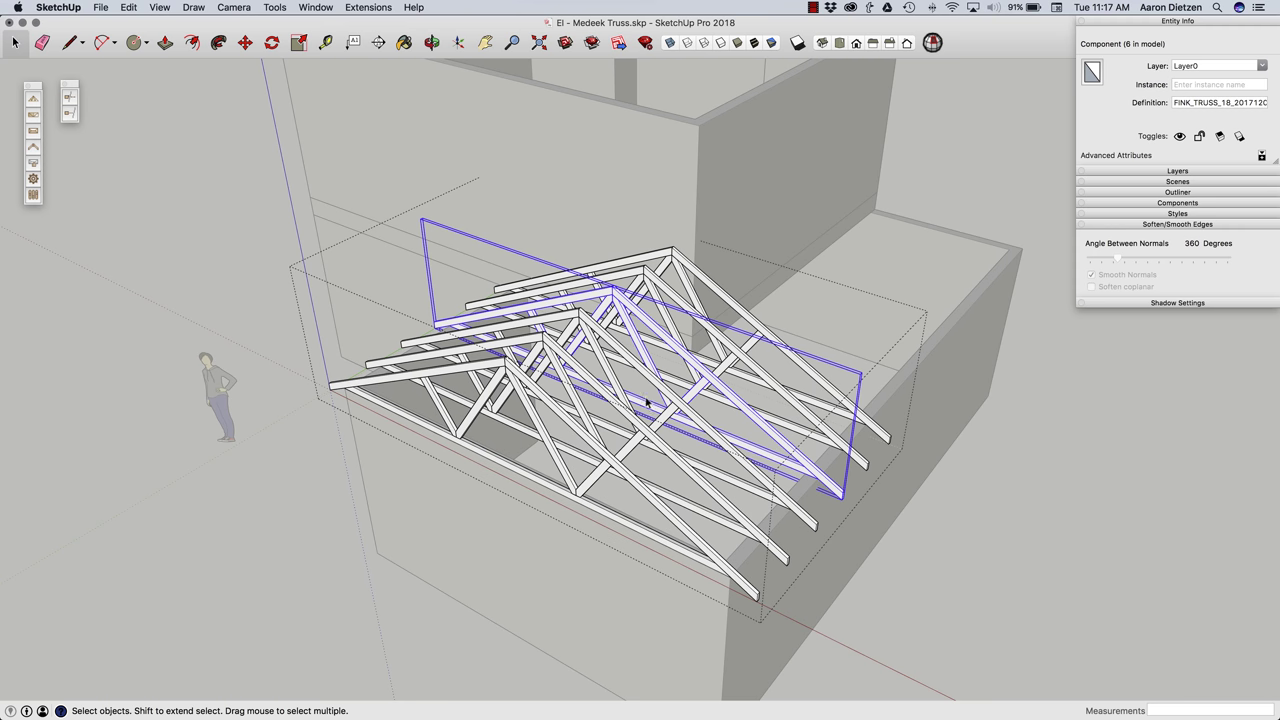
middle_click_drag(646, 402, 561, 409)
double_click(563, 402)
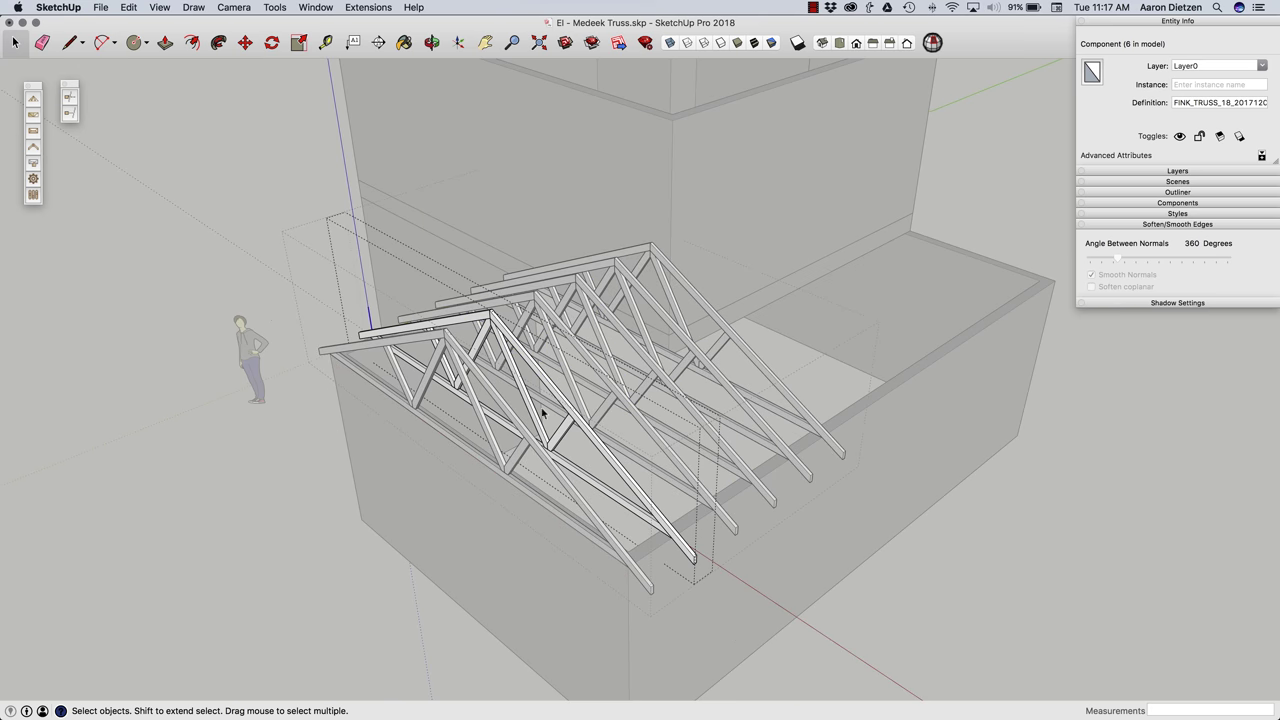
left_click(519, 389)
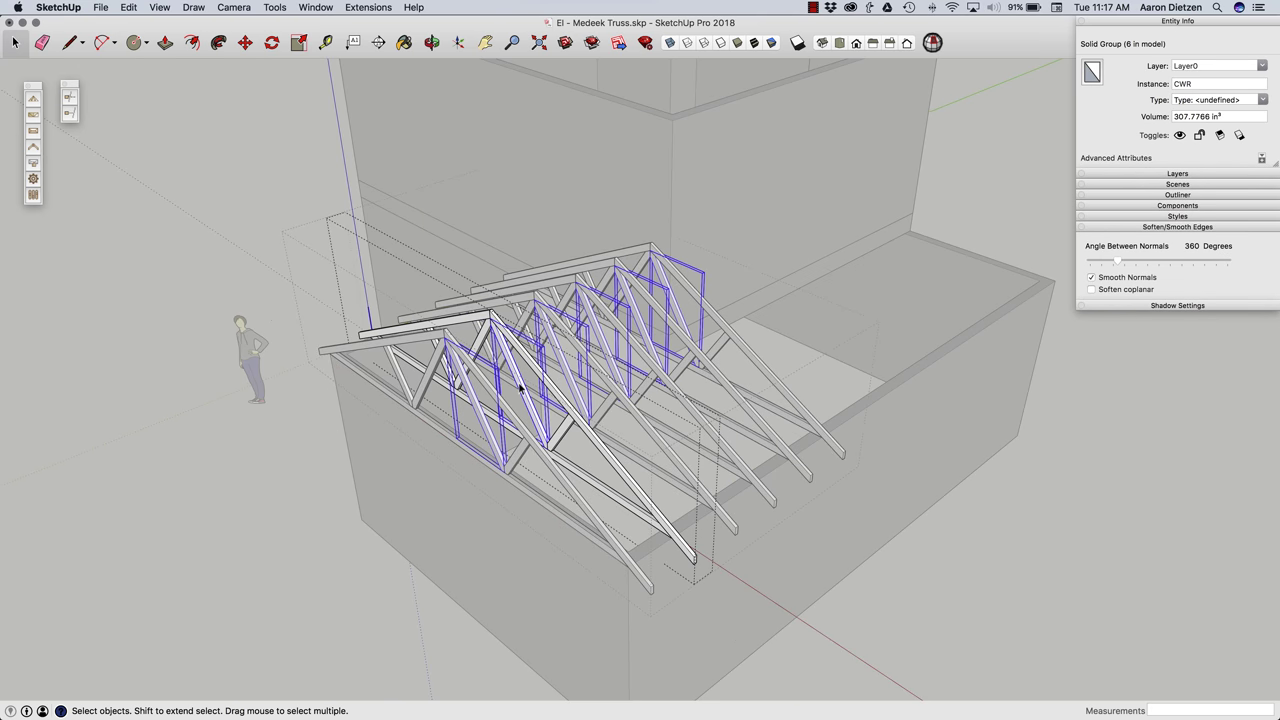
middle_click_drag(521, 388, 559, 393)
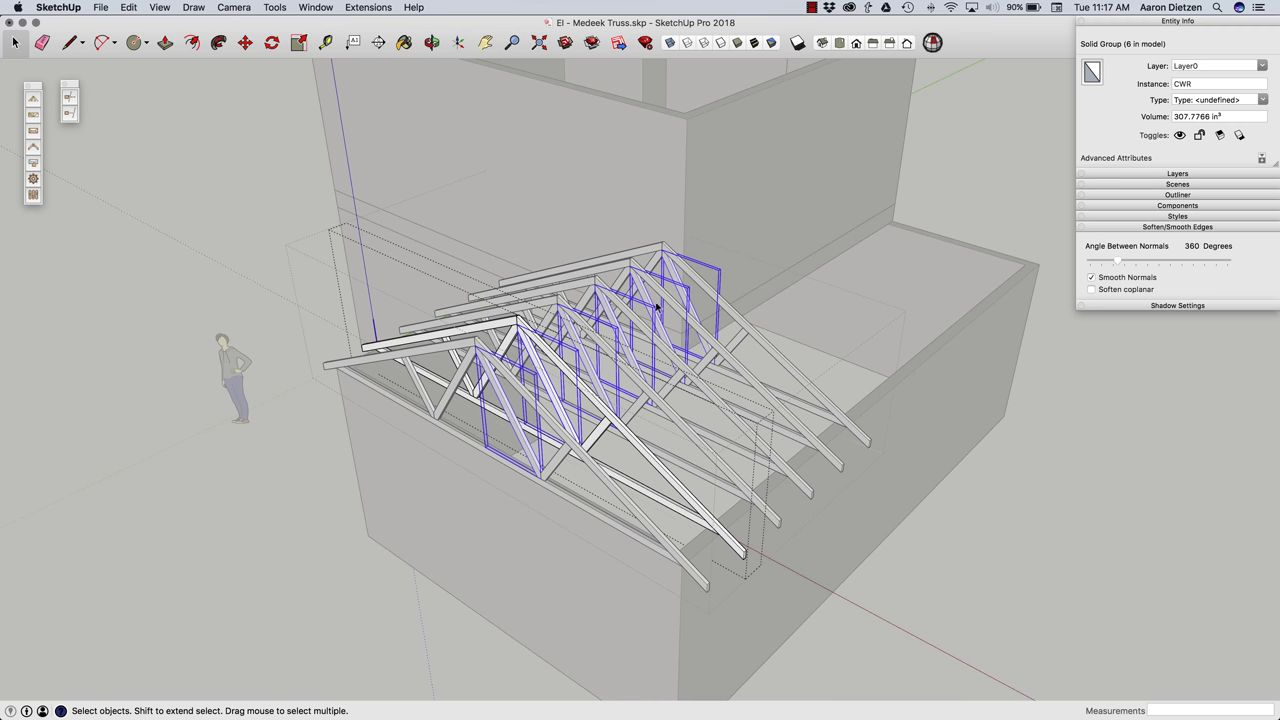
right_click(545, 387)
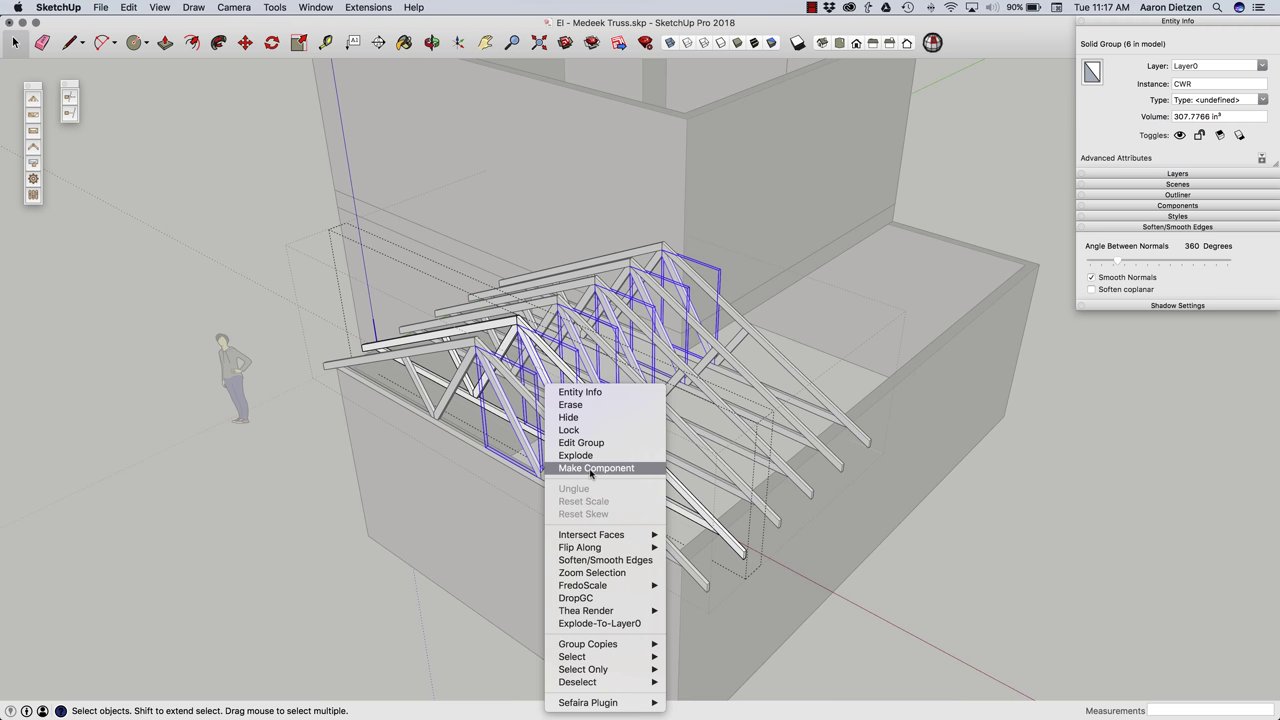
left_click(539, 369)
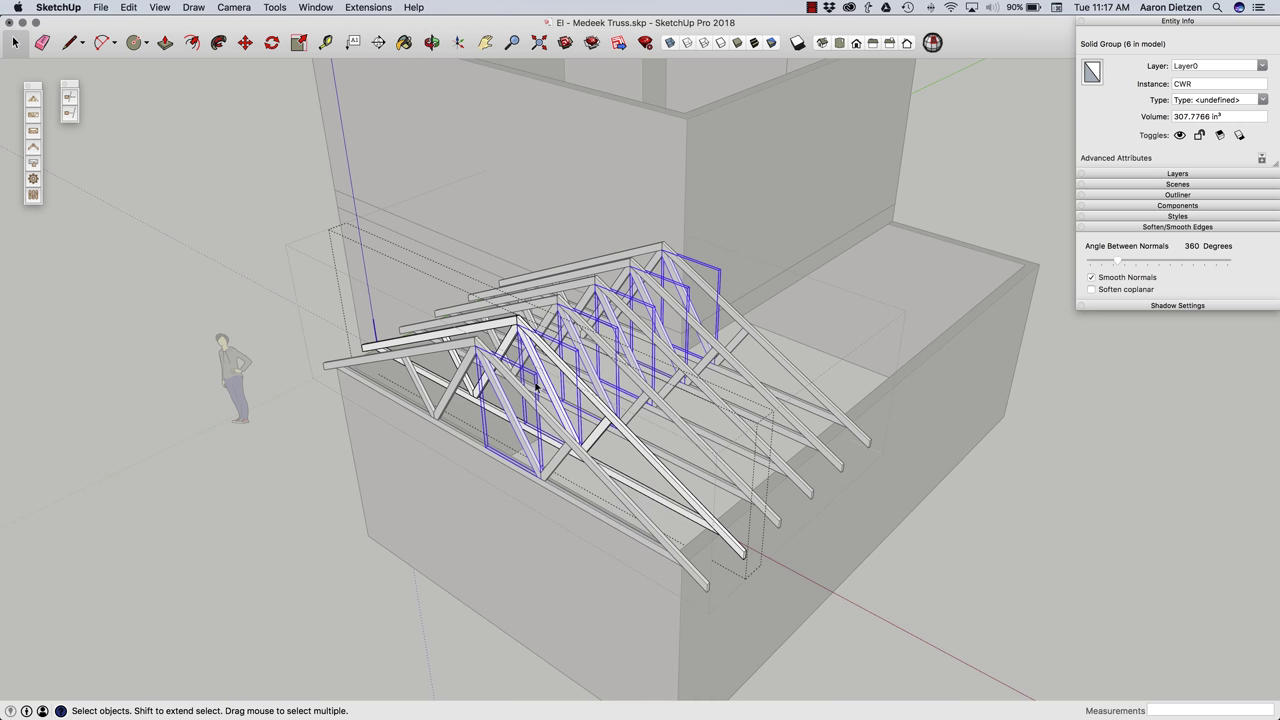
left_click(257, 305)
middle_click_drag(274, 374, 300, 390)
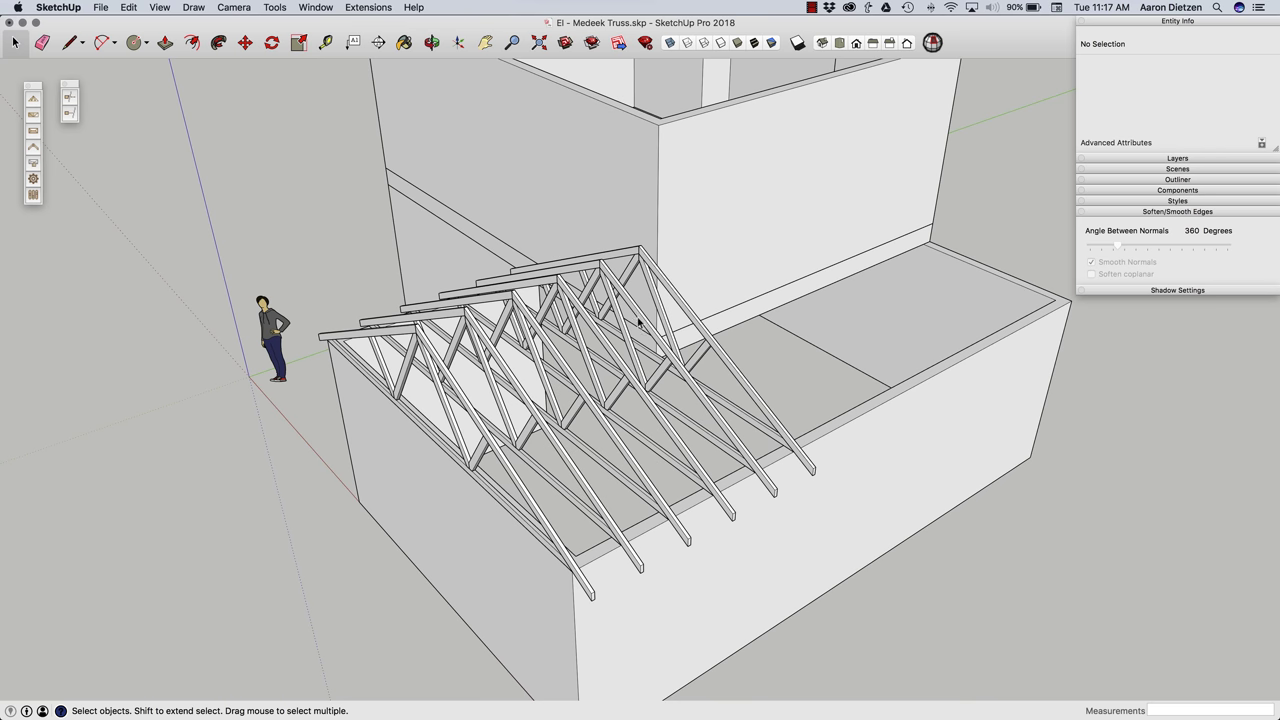
scroll(639, 322, "down", 3)
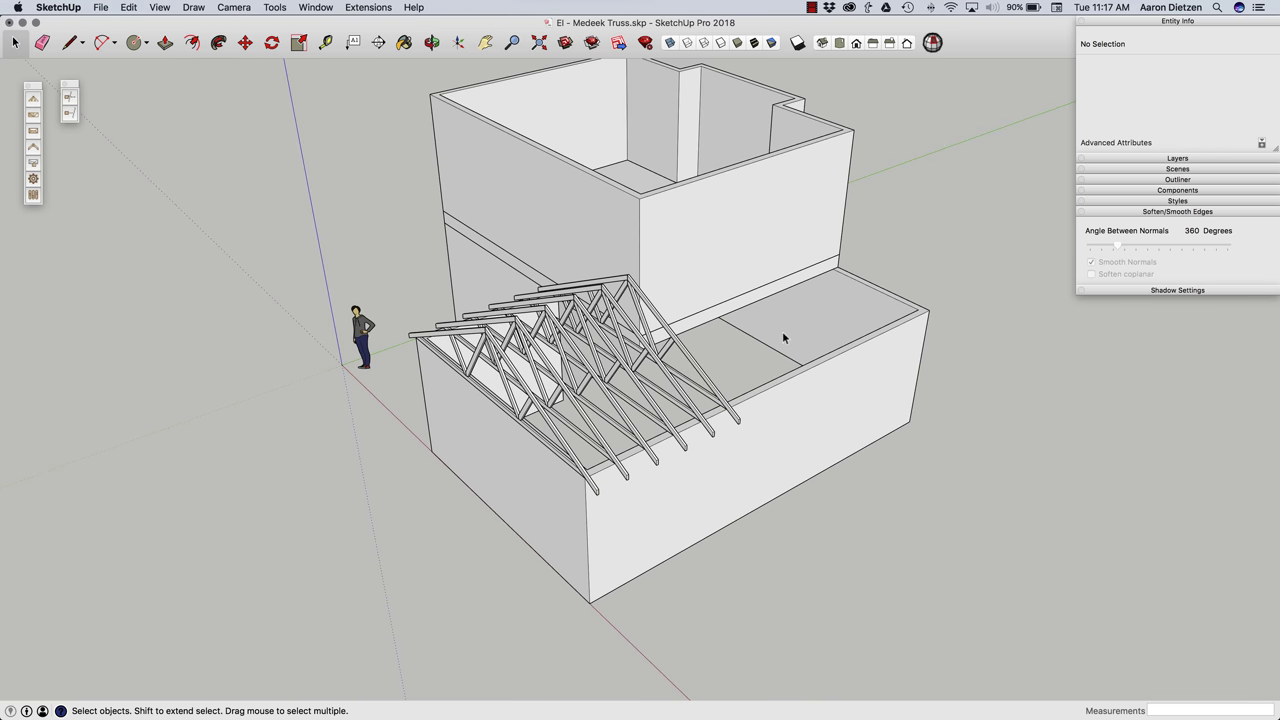
Mark the 18 ft lower wing's two front corners and rear corner for a monopitch truss run
left_click(33, 102)
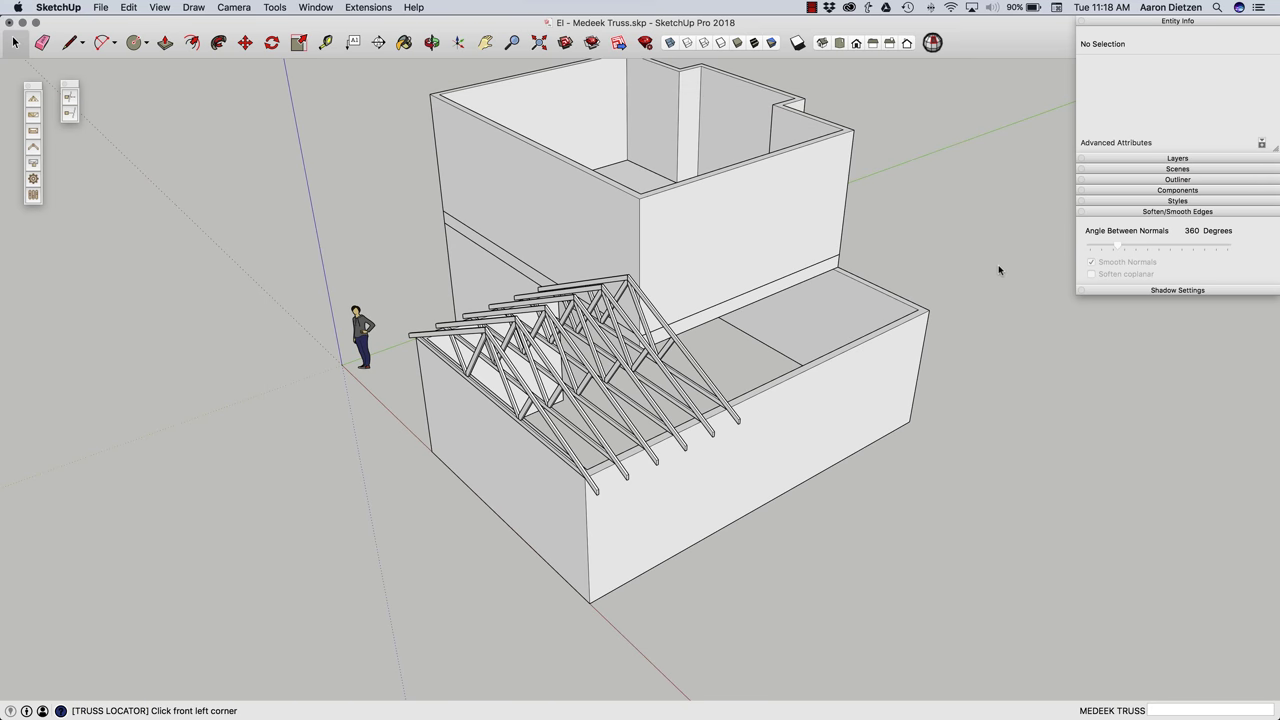
middle_click_drag(998, 264, 379, 285)
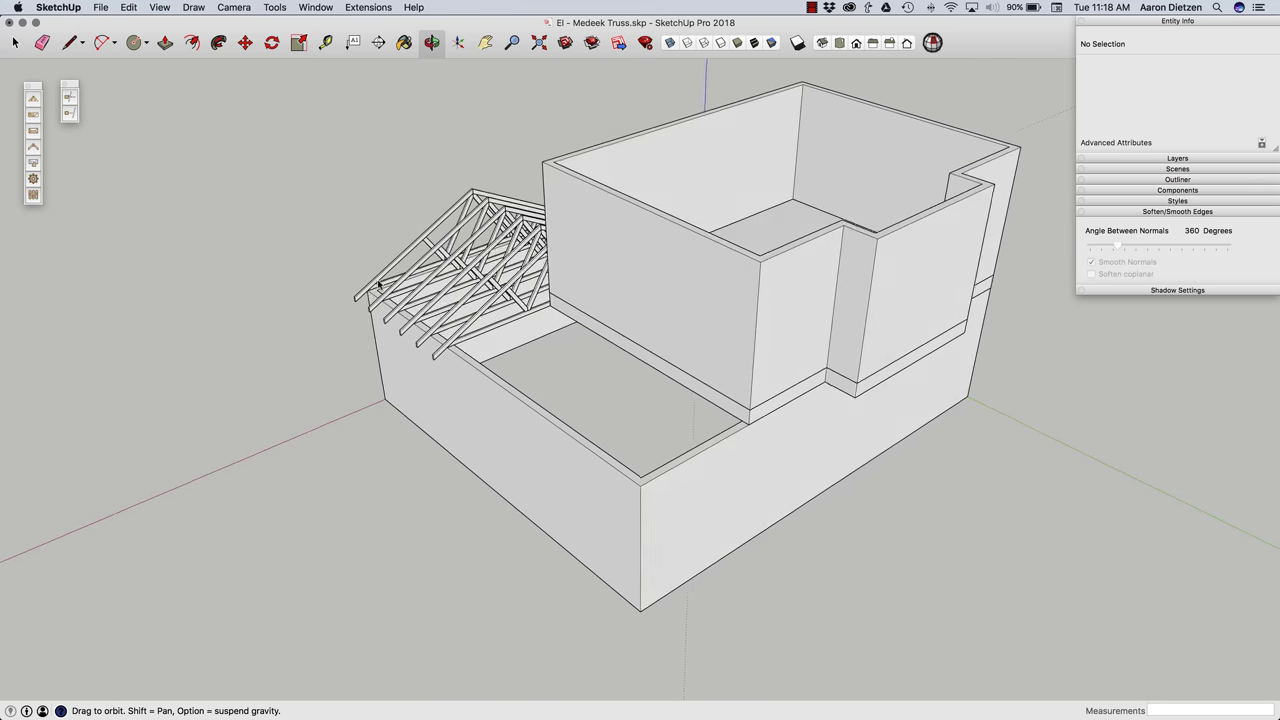
left_click(637, 488)
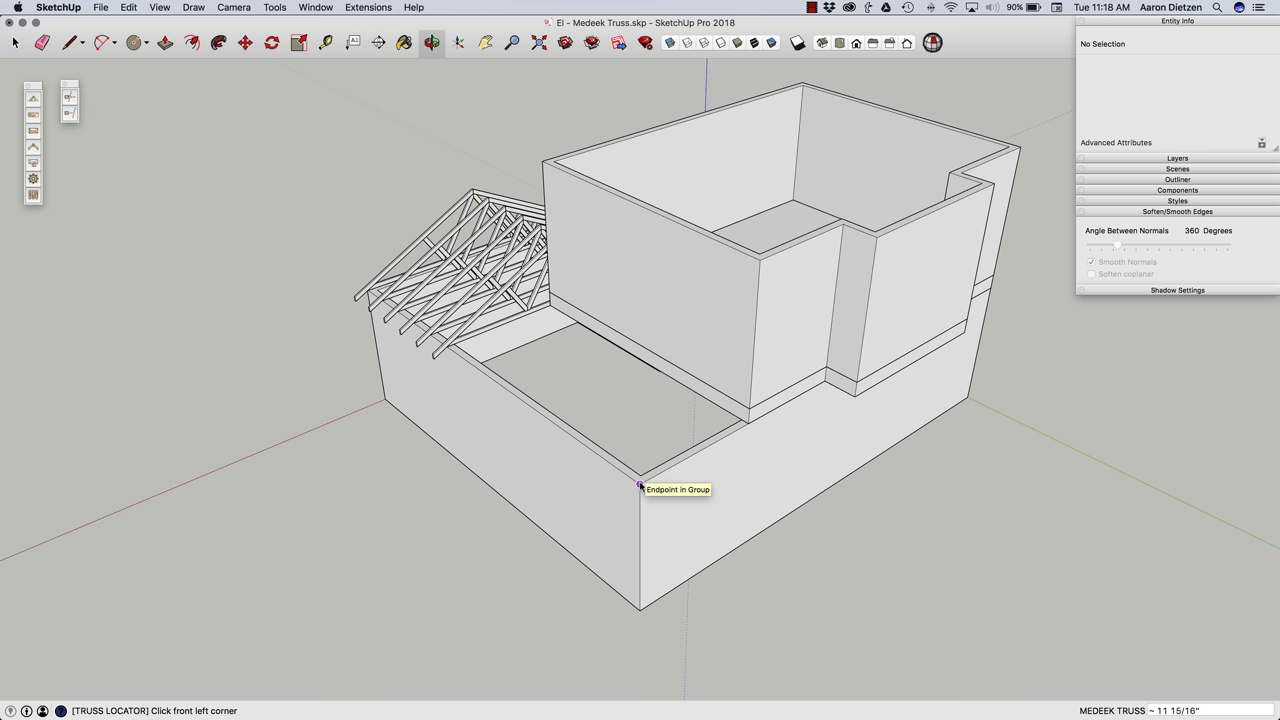
left_click(639, 485)
left_click(749, 428)
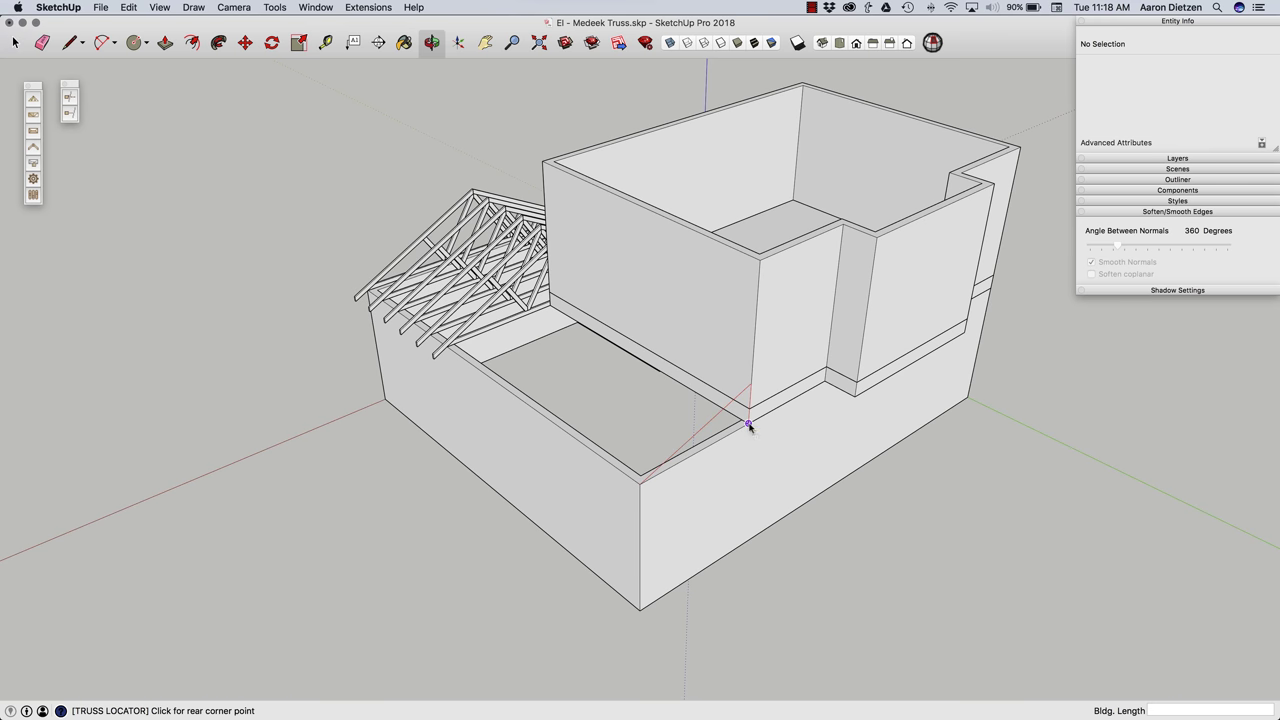
left_click(549, 308)
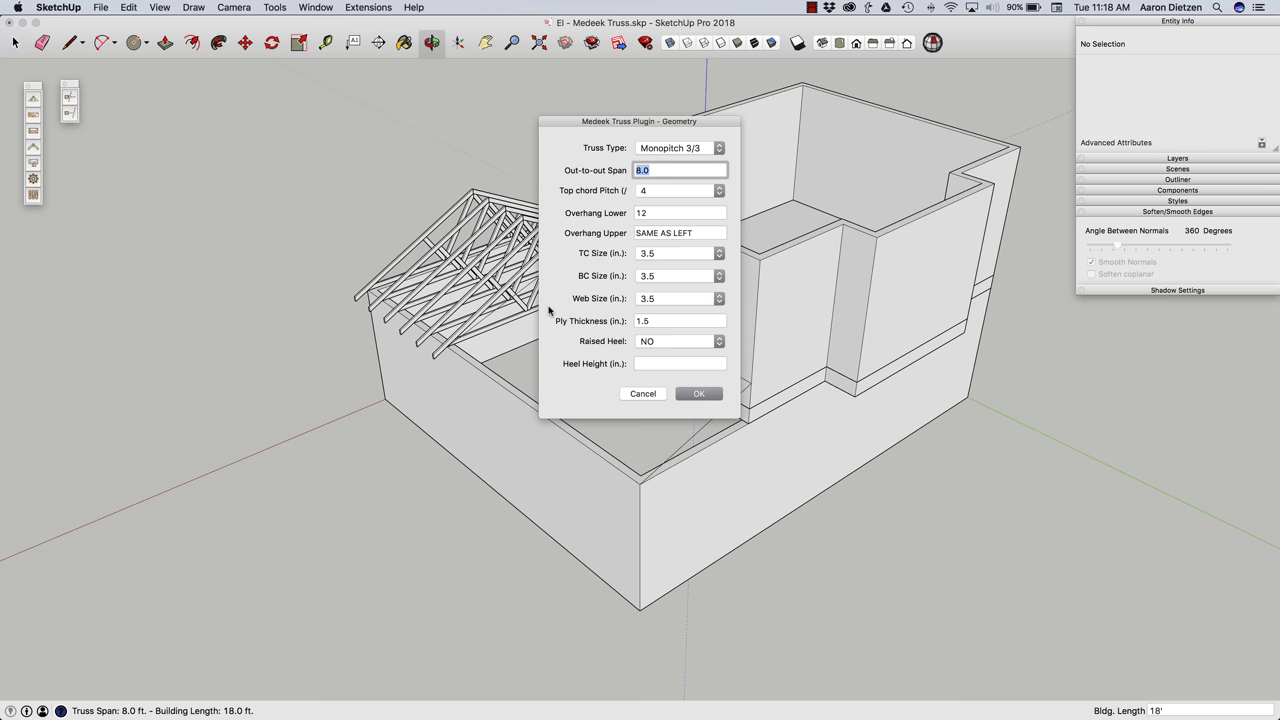
Set monopitch pitch to 6 and upper overhang to 0, then generate the 8 ft trusses
left_click(667, 196)
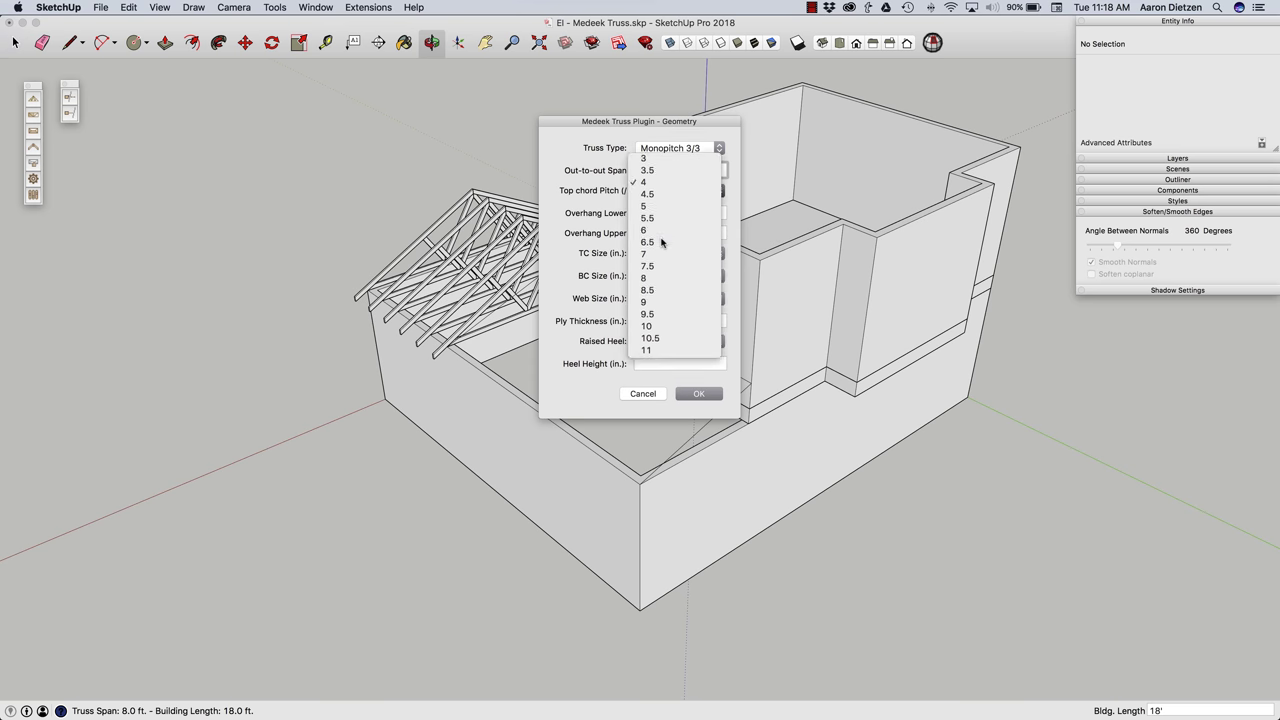
left_click(638, 218)
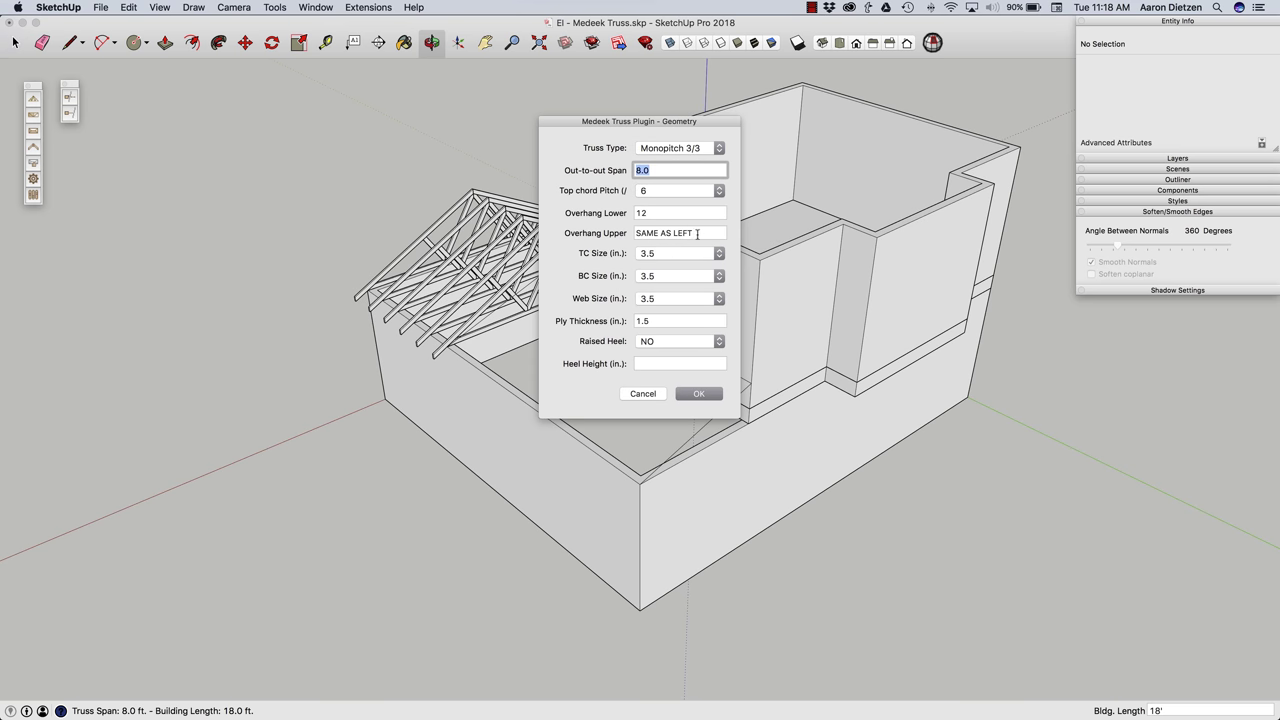
left_click_drag(697, 233, 603, 237)
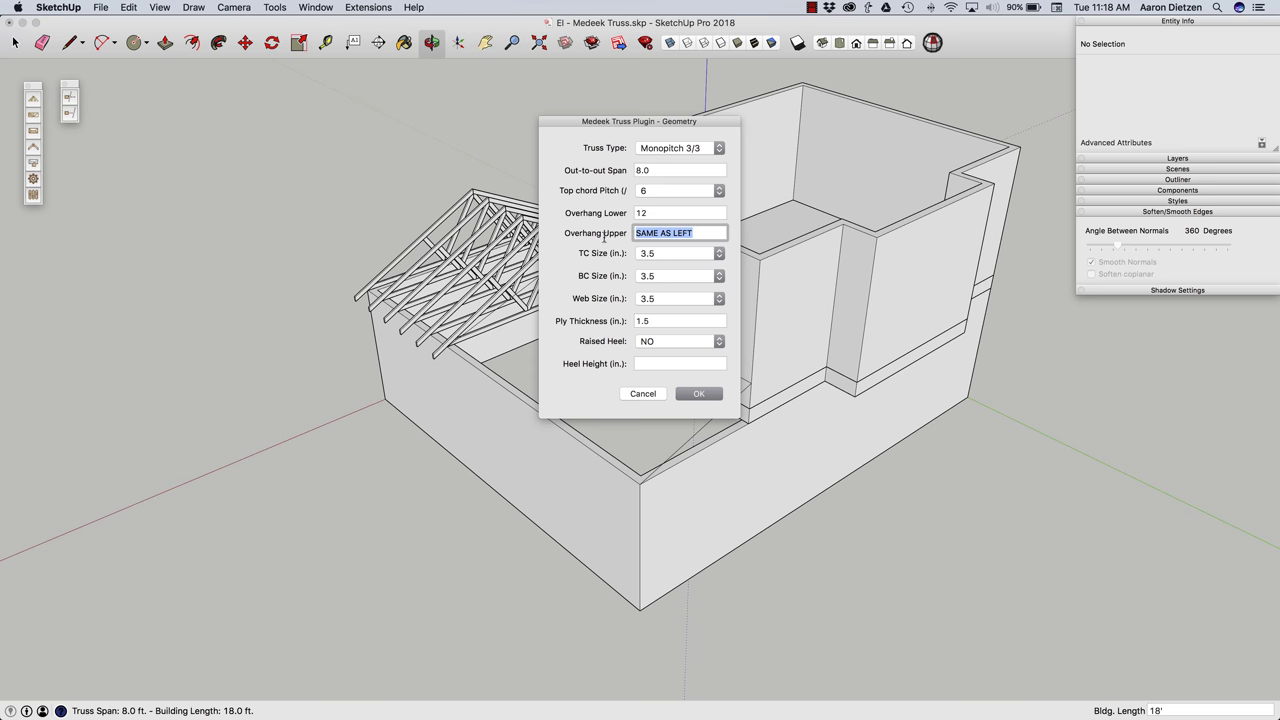
left_click(699, 394)
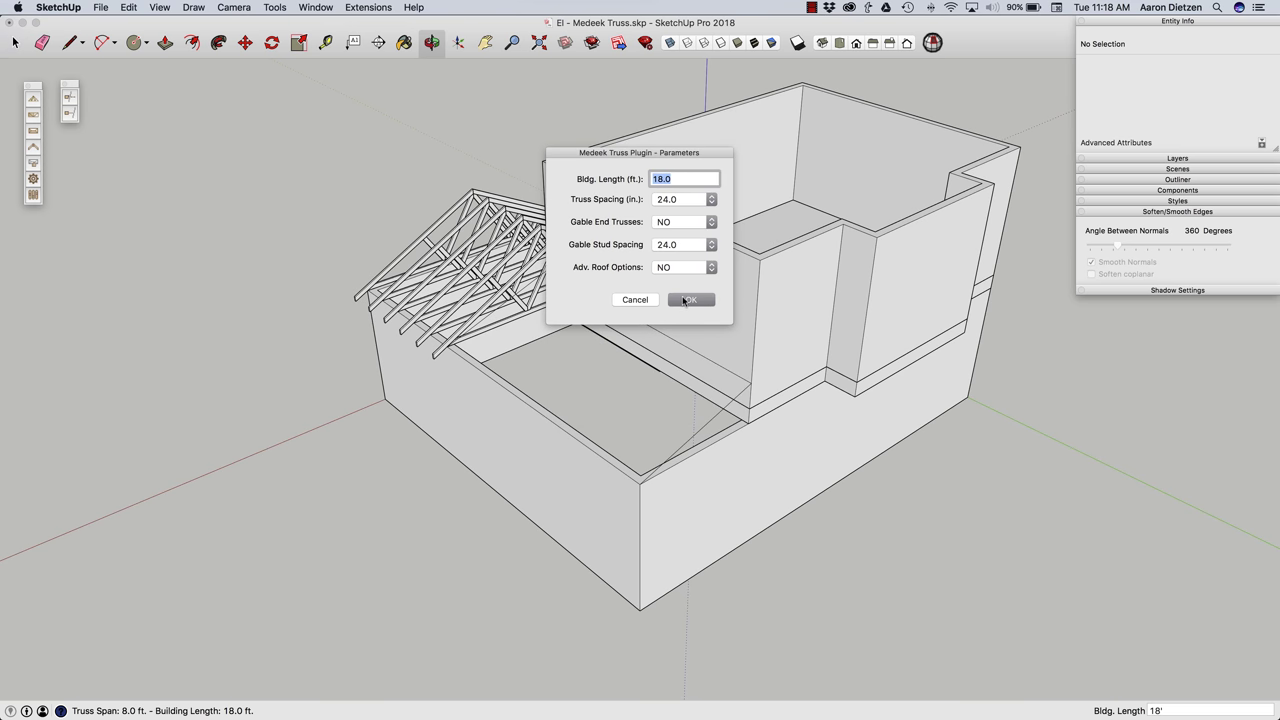
left_click(685, 300)
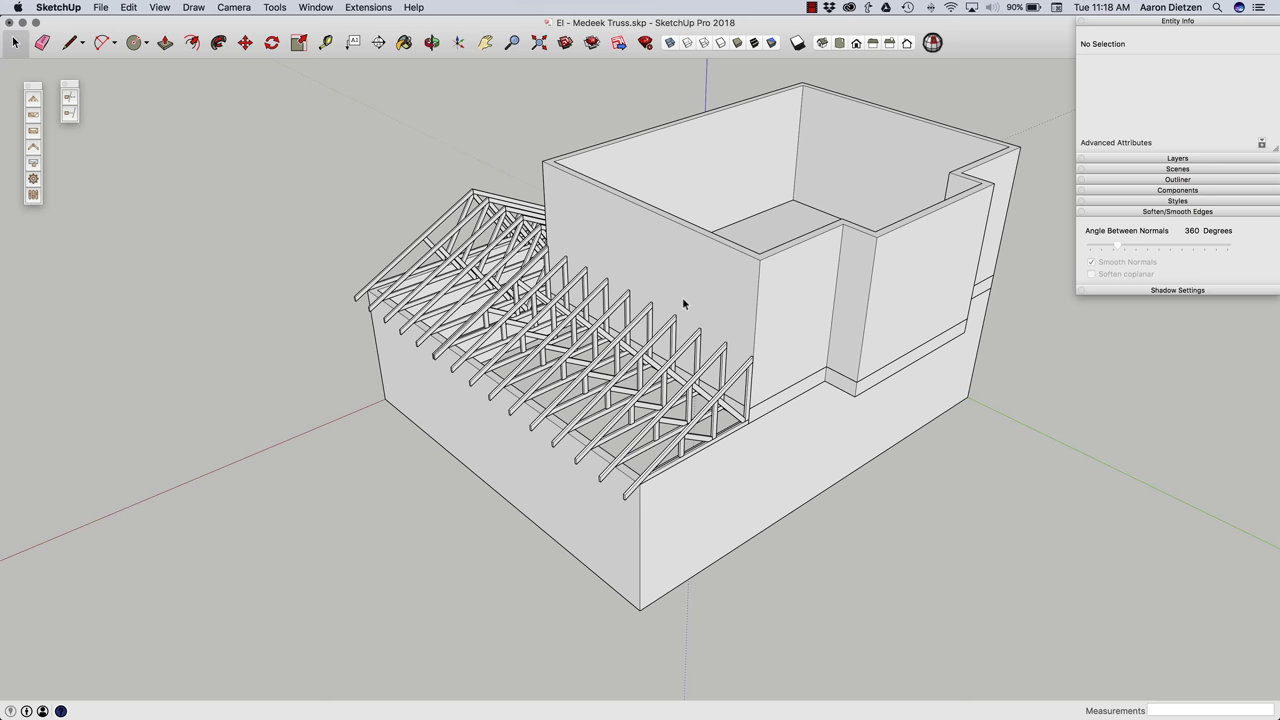
middle_click_drag(547, 306, 703, 263)
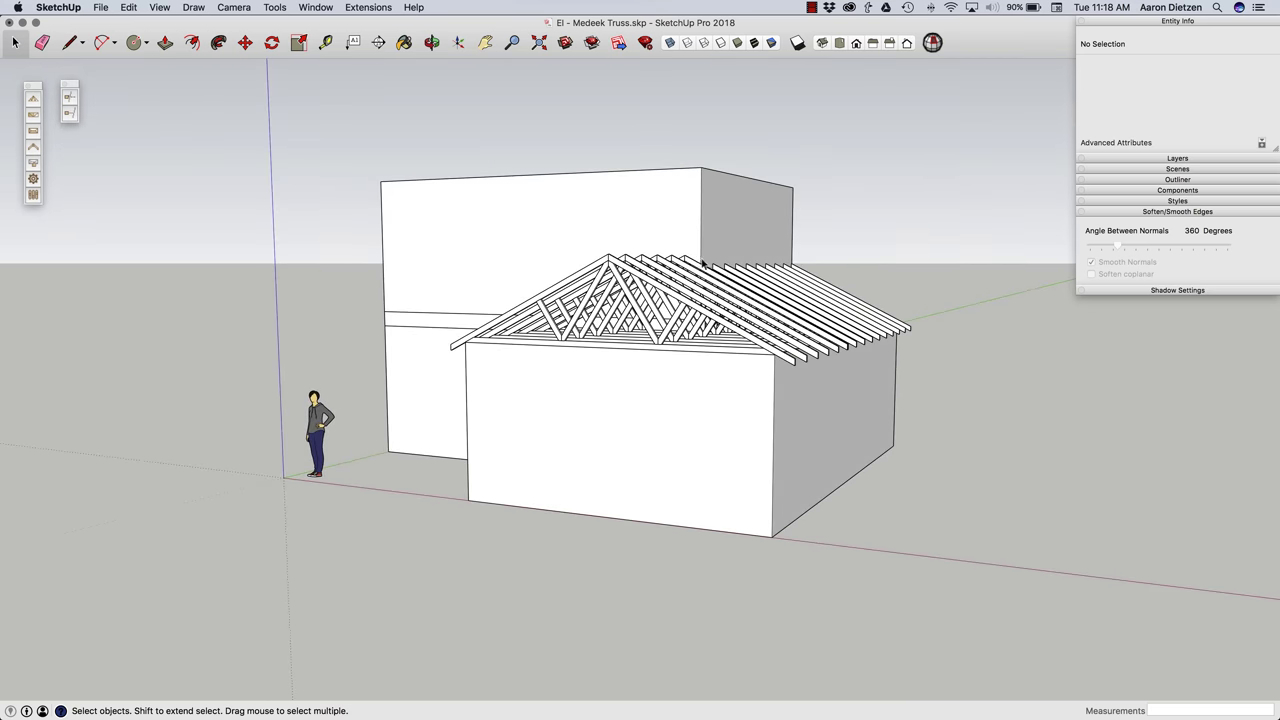
middle_click_drag(727, 318, 803, 332)
middle_click_drag(793, 333, 489, 141)
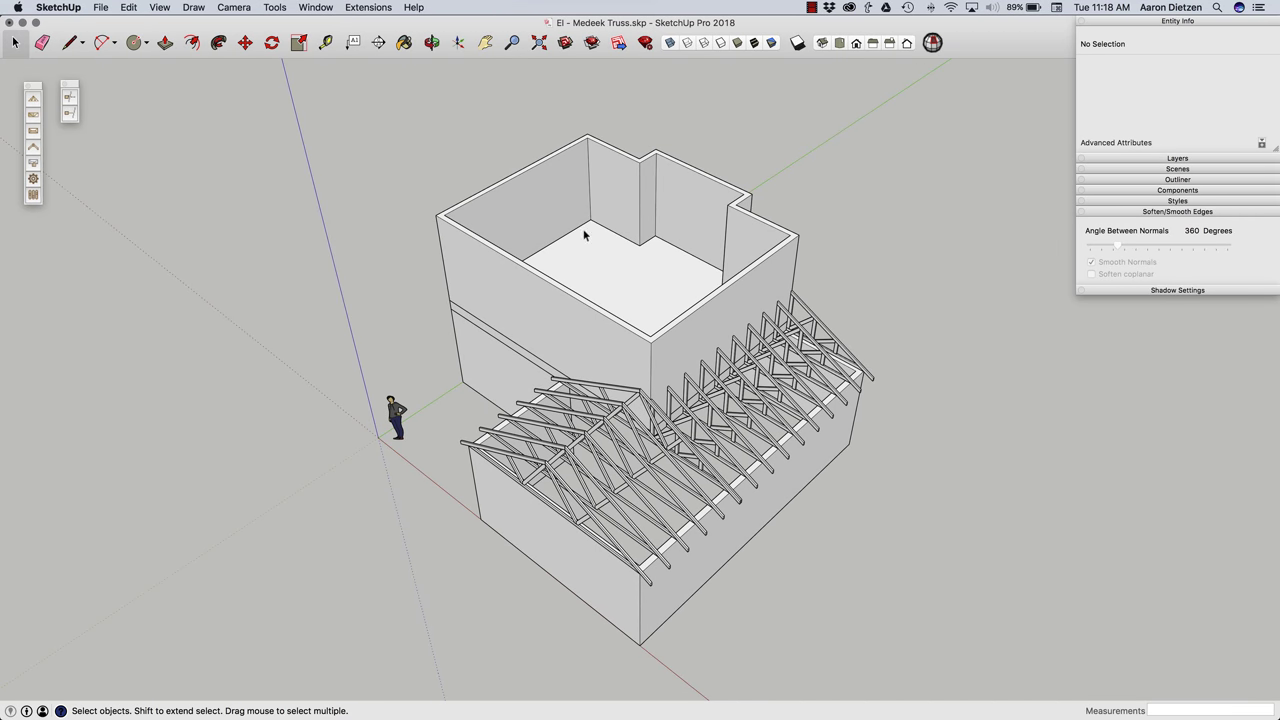
Choose the Stepdown Hip Set and mark the upper storey's two front corners and rear corner
left_click(33, 132)
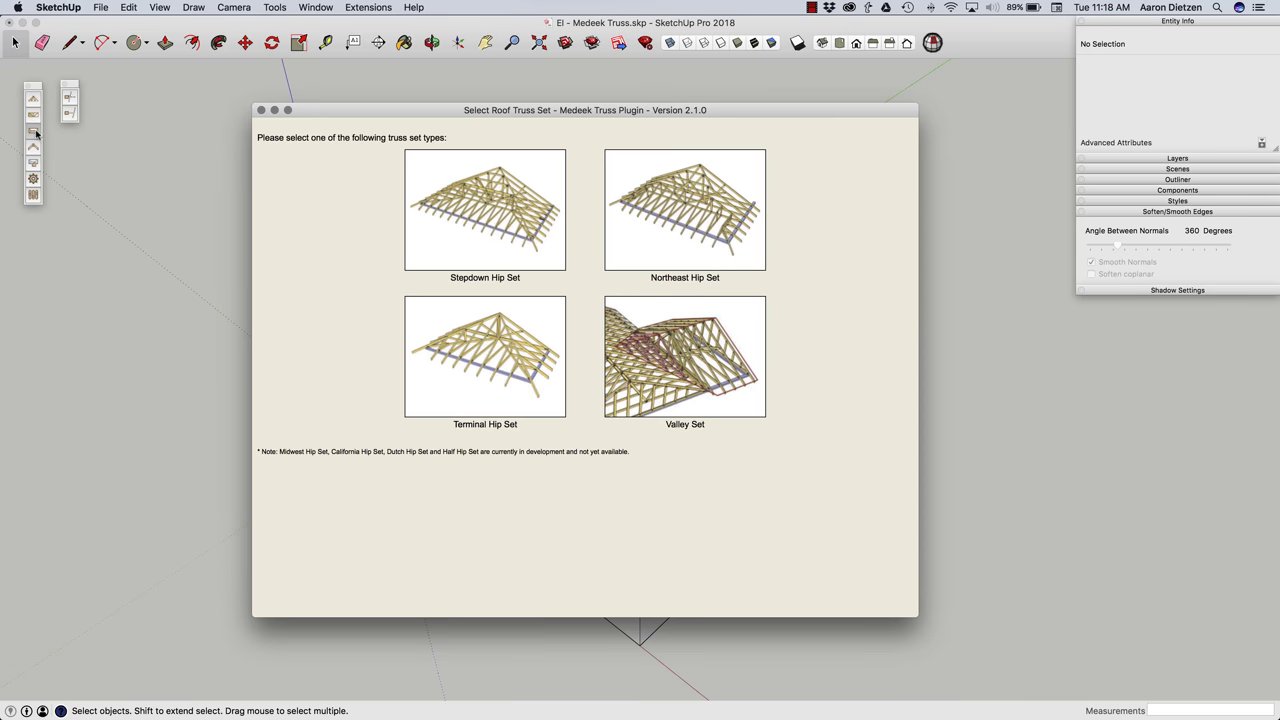
left_click(492, 226)
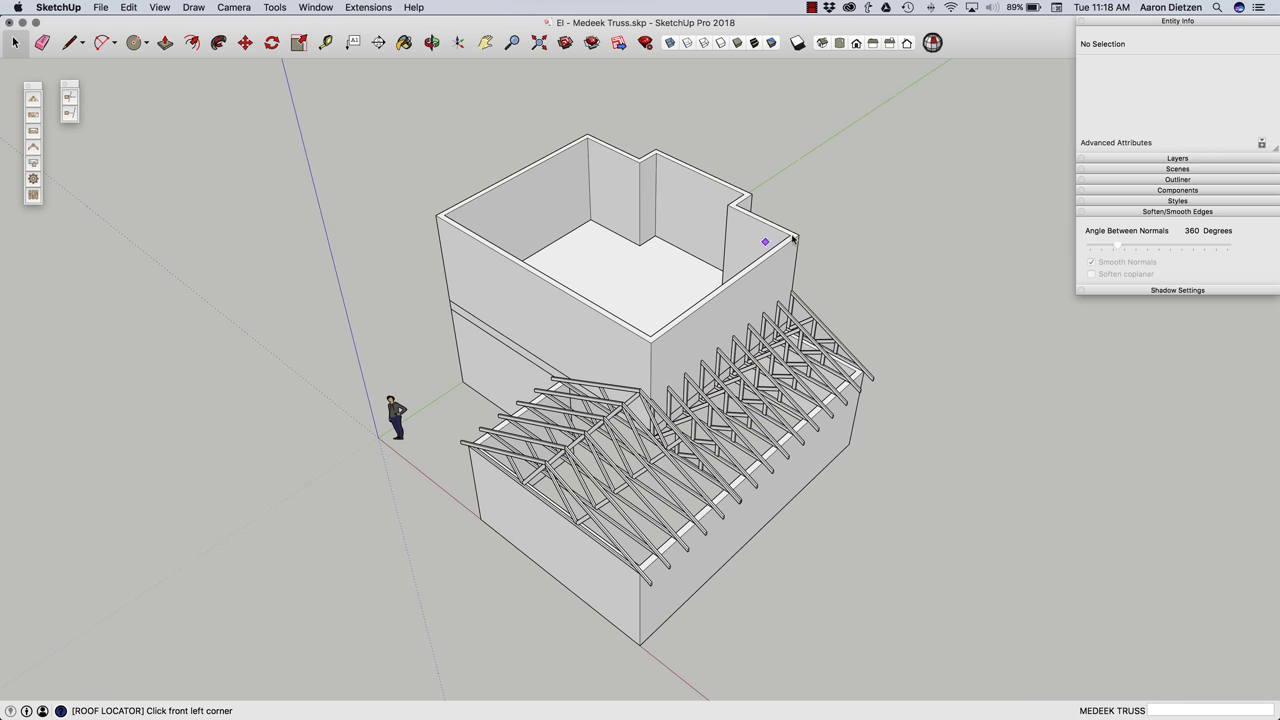
left_click(800, 239)
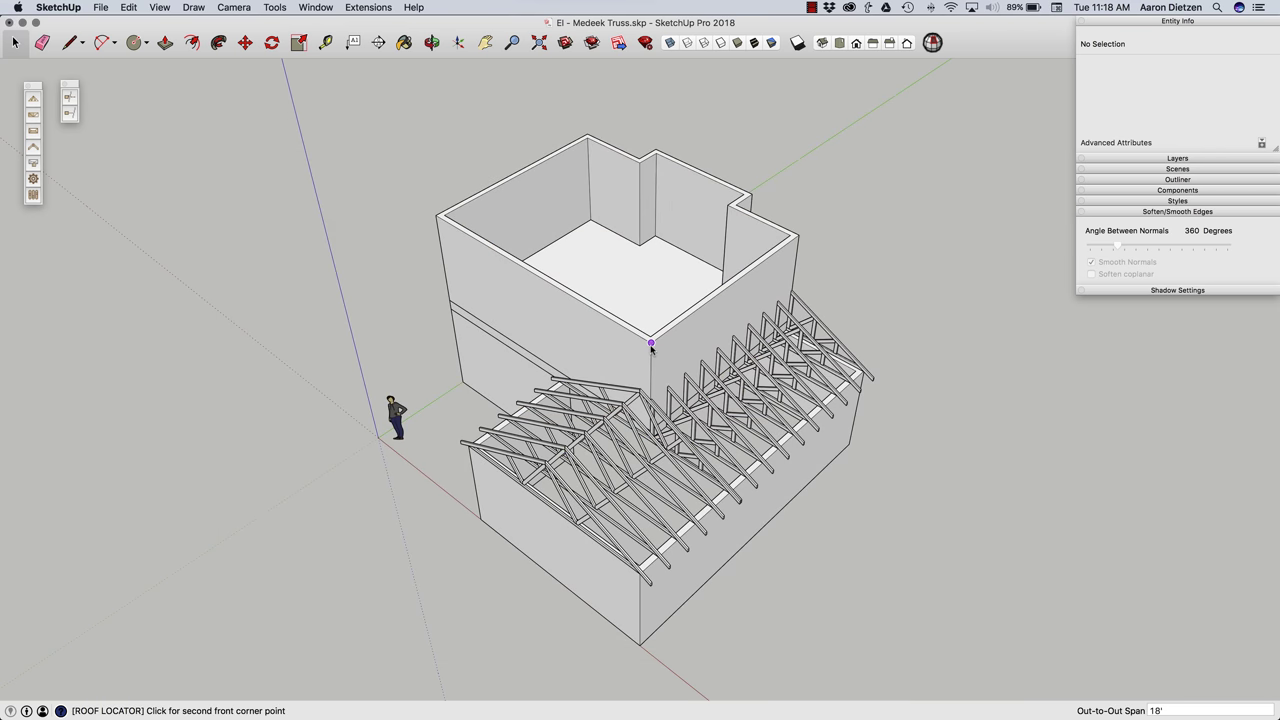
left_click(651, 344)
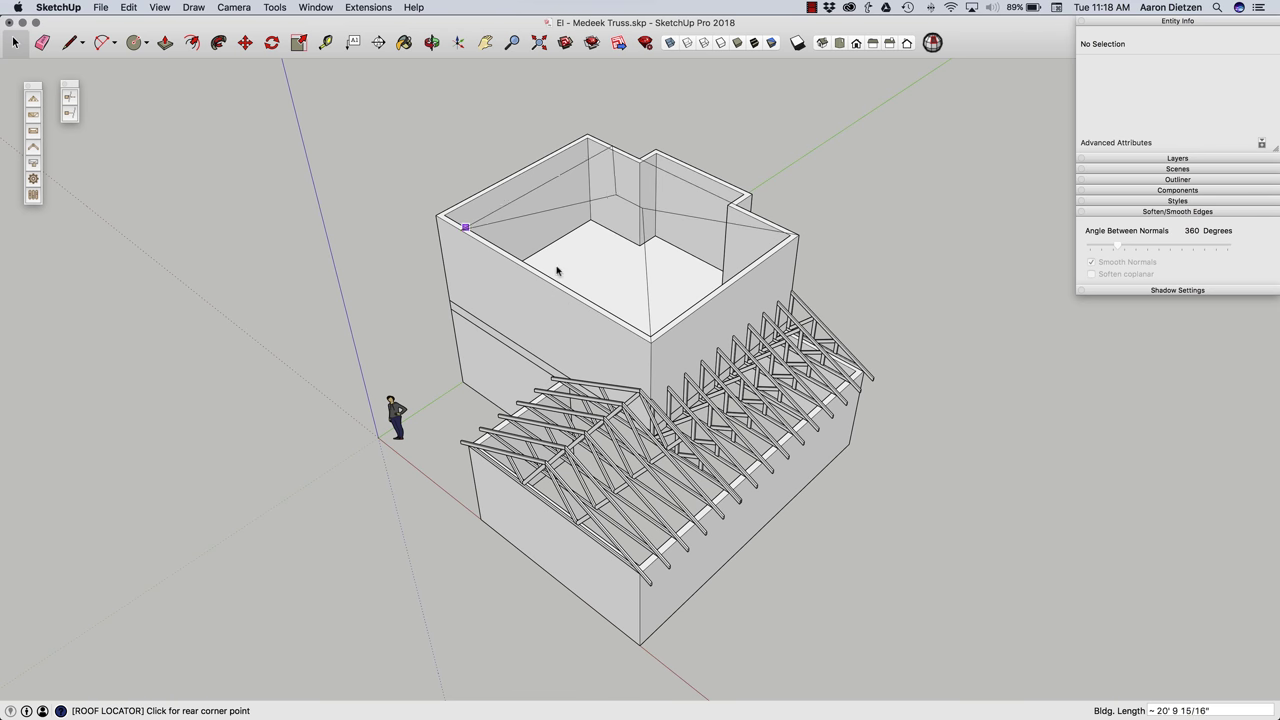
left_click(437, 219)
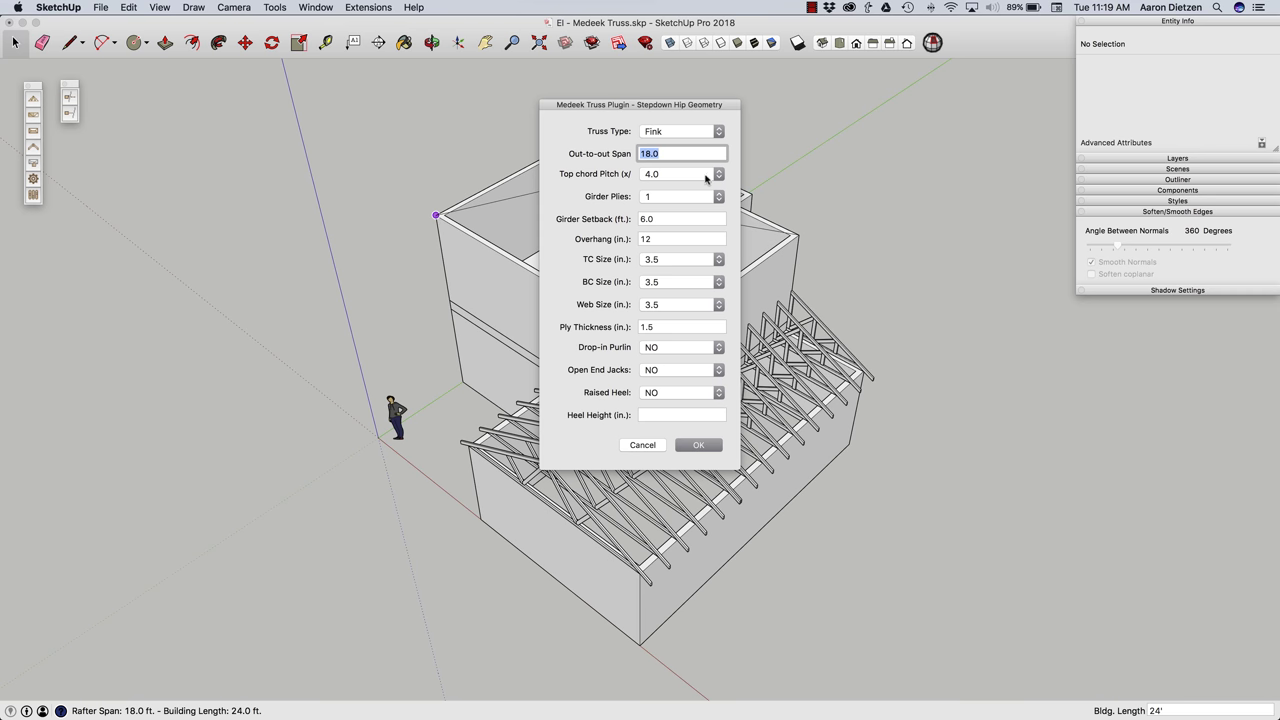
Set the hip set's top chord pitch to 6.0 and generate the 18 ft by 24 ft trusses
left_click(704, 176)
left_click(690, 222)
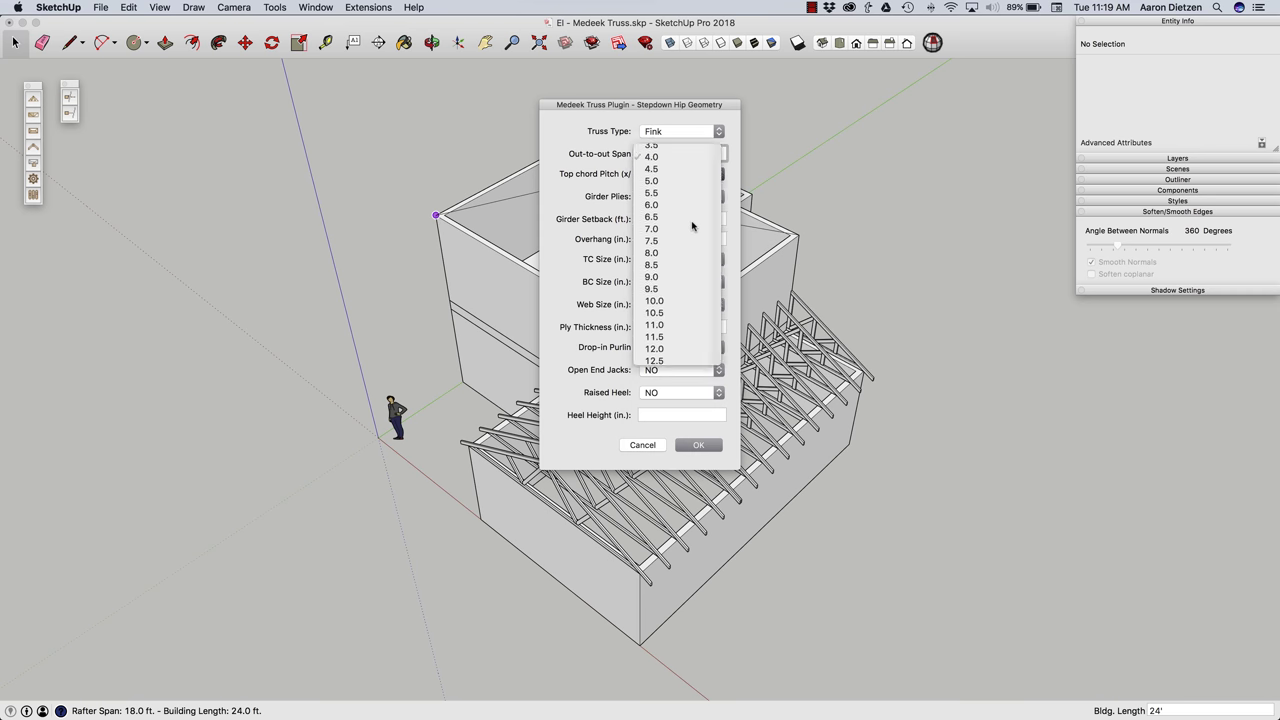
left_click(690, 446)
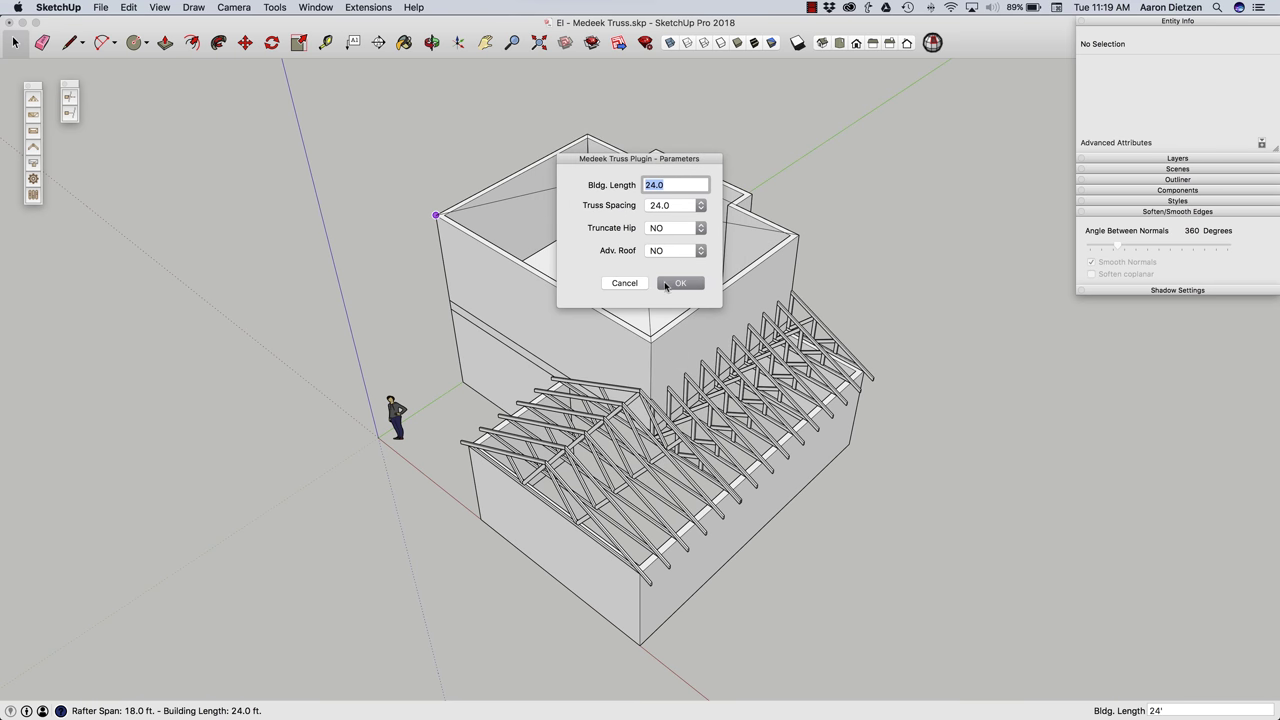
left_click(666, 286)
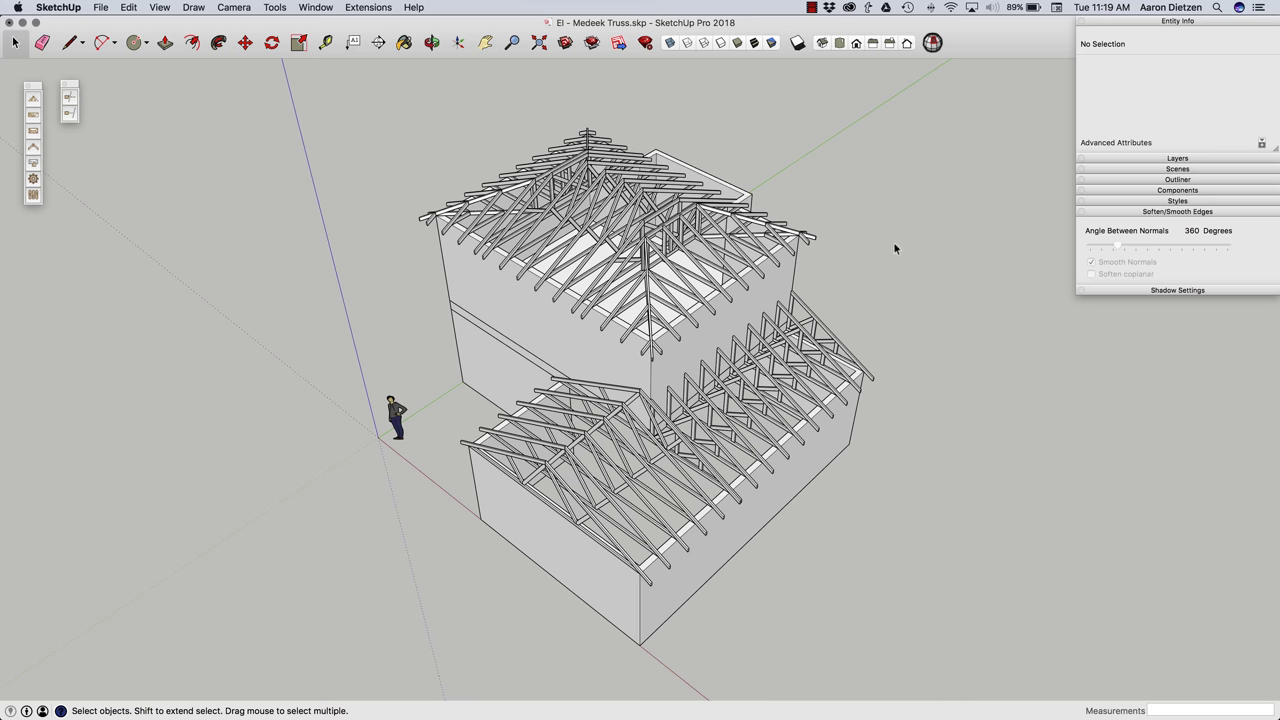
middle_click_drag(893, 241, 674, 341)
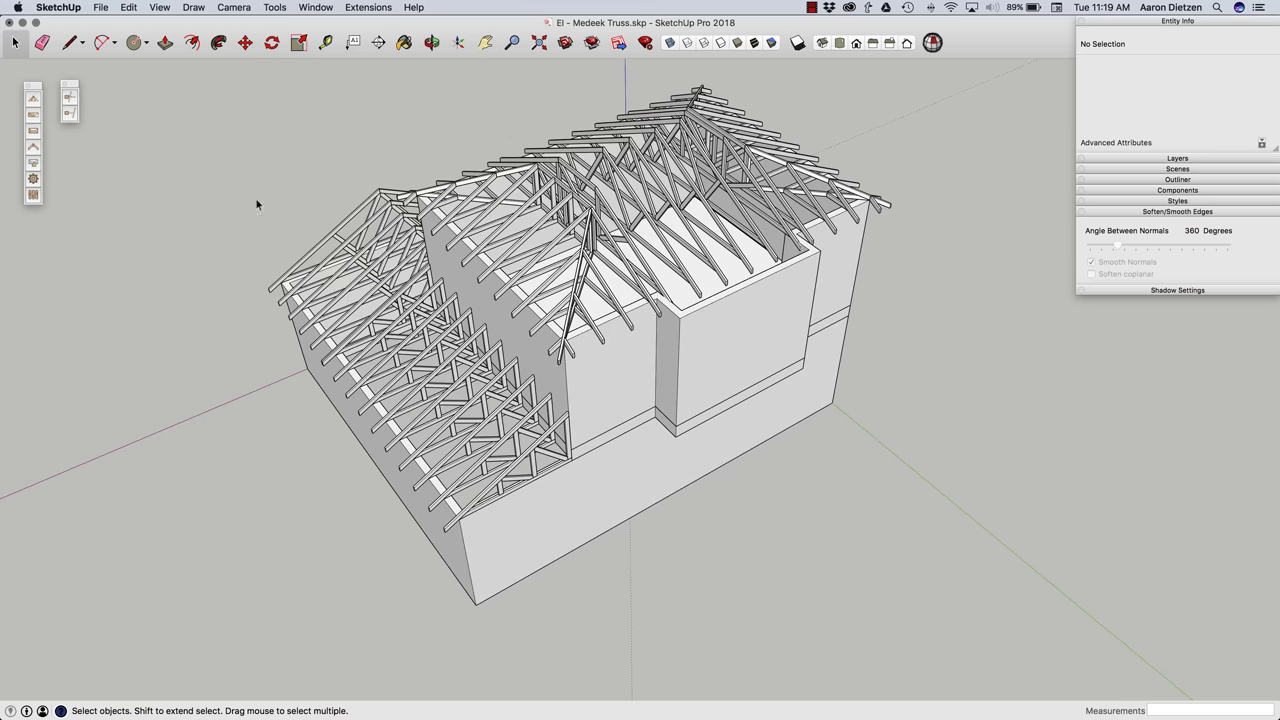
Choose the Common truss type and mark the bump-out's two front corners and rear corner
left_click(31, 100)
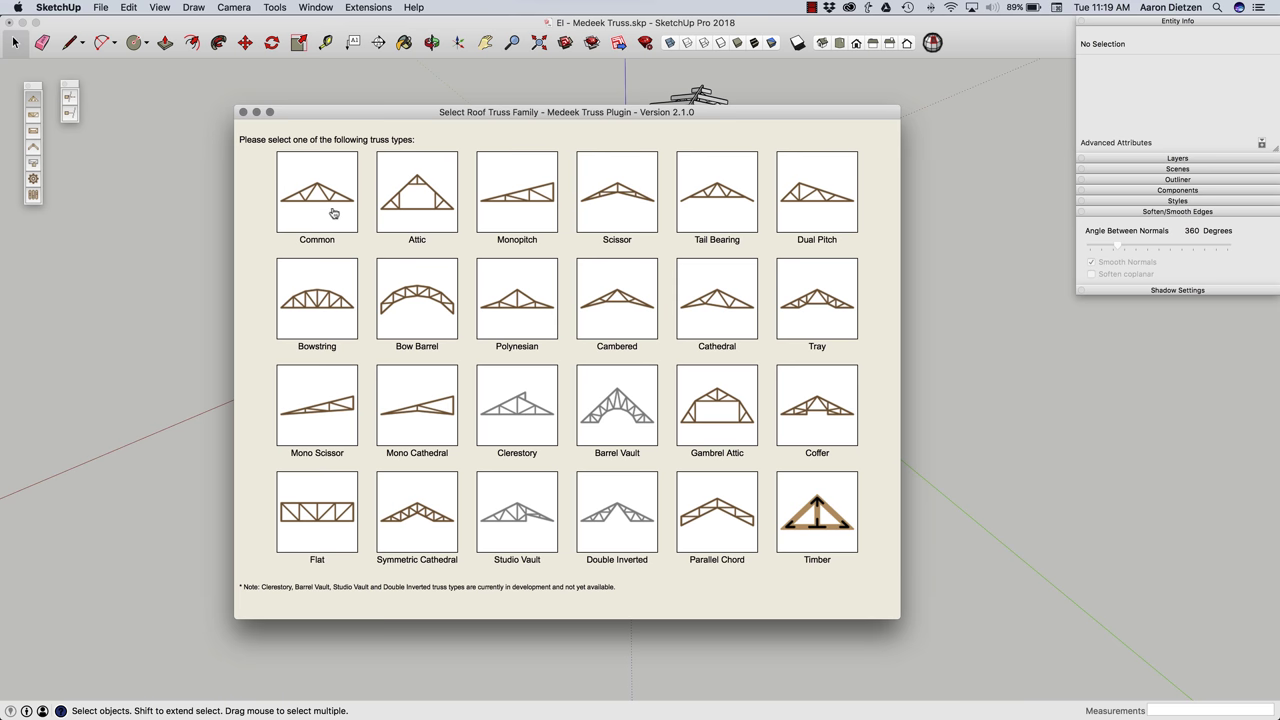
left_click(333, 213)
scroll(674, 314, "up", 5)
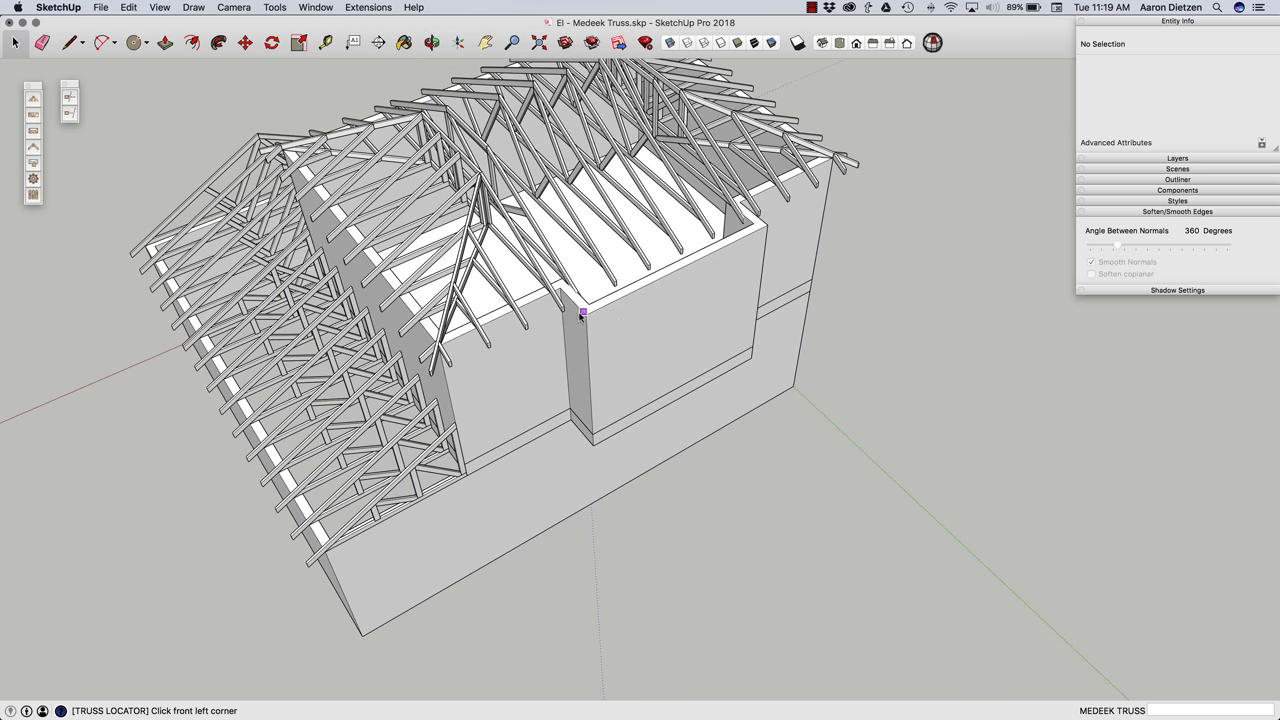
left_click(586, 316)
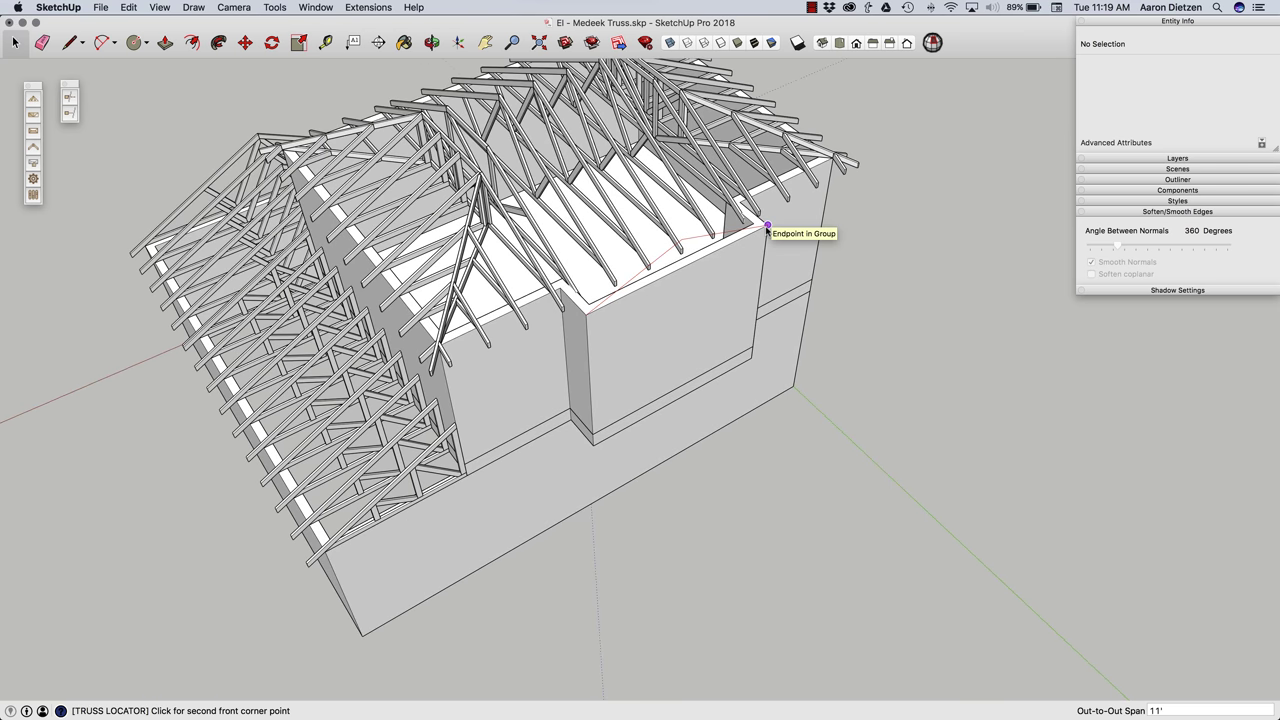
left_click(766, 230)
left_click(561, 293)
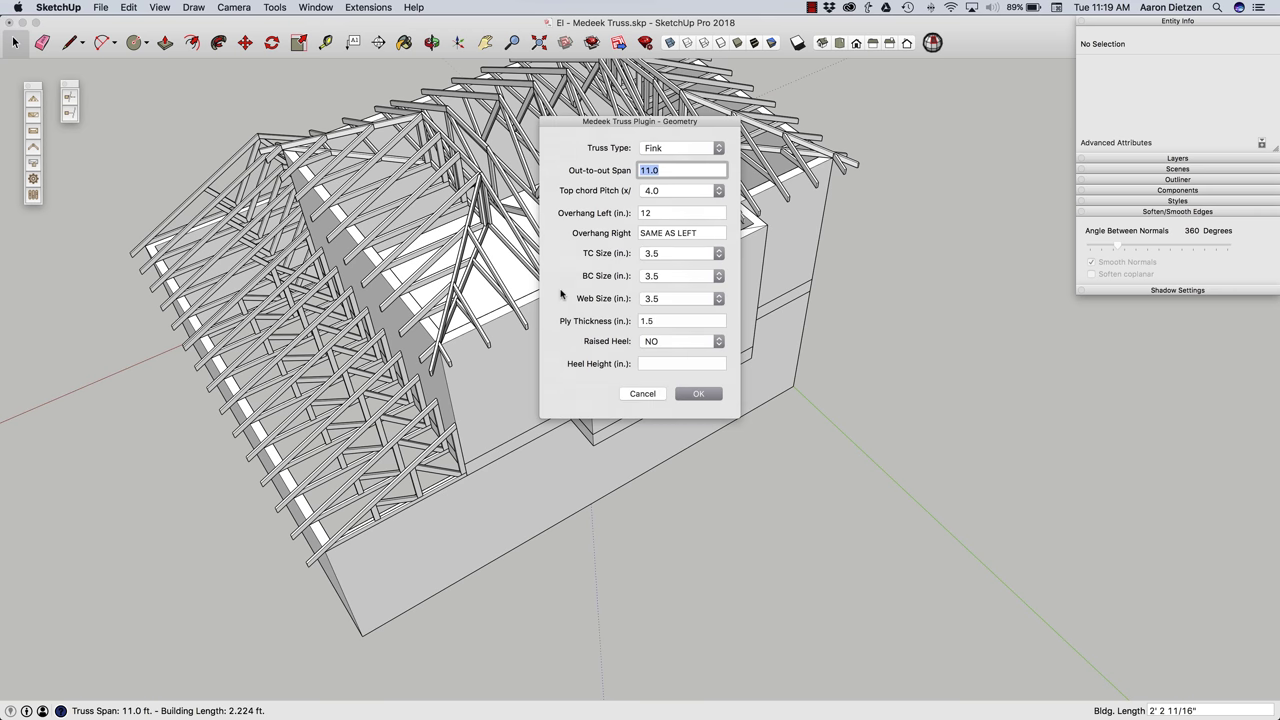
Set the bump-out trusses' top chord pitch to 6.0, generate the 11 ft run, and inspect it
left_click(670, 192)
left_click(662, 246)
left_click(706, 397)
left_click(694, 300)
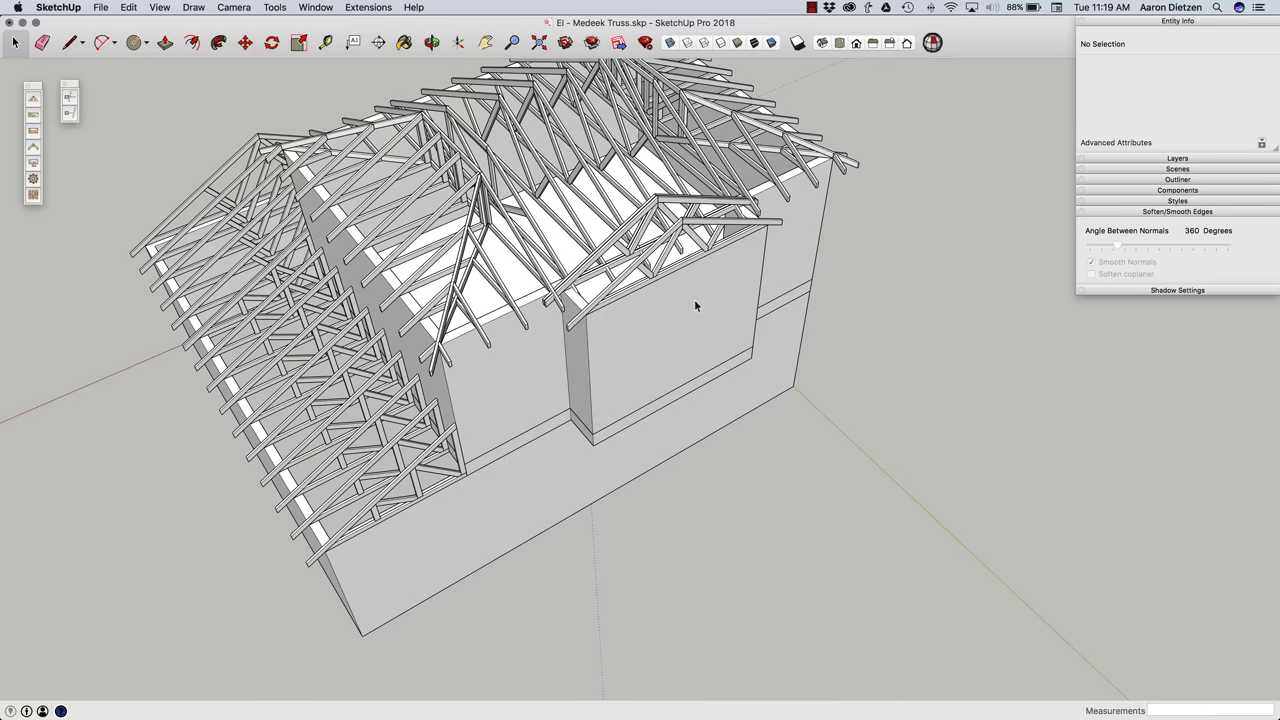
scroll(694, 300, "up", 4)
middle_click_drag(667, 274, 478, 237)
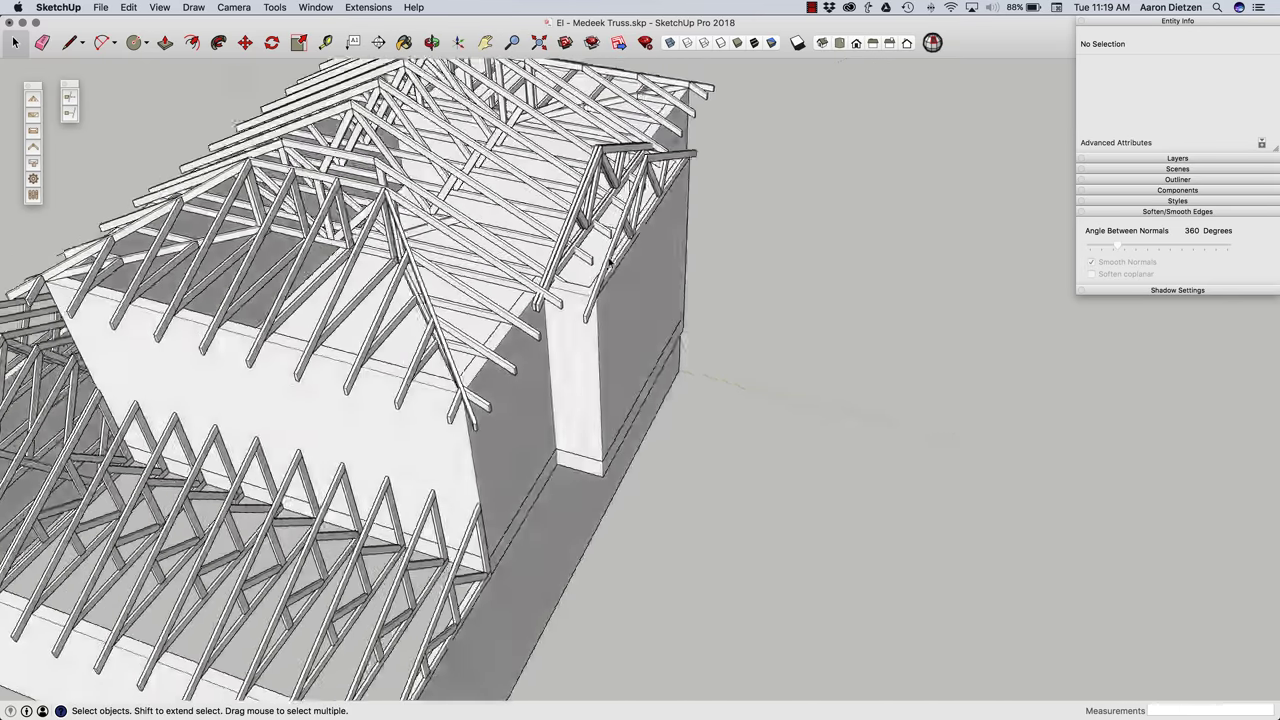
scroll(478, 237, "up", 5)
scroll(478, 237, "up", 2)
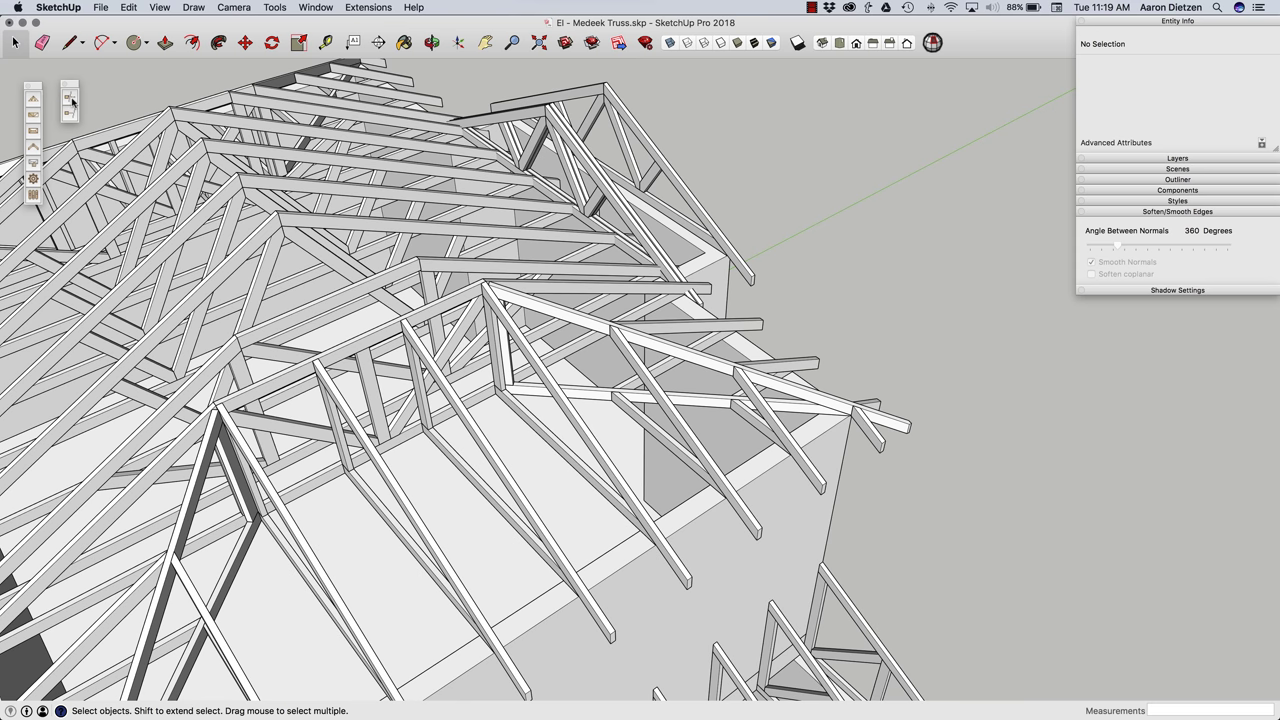
Trim the first gable rafter over the bump-out back to the main roof's top-chord plane
left_click(72, 101)
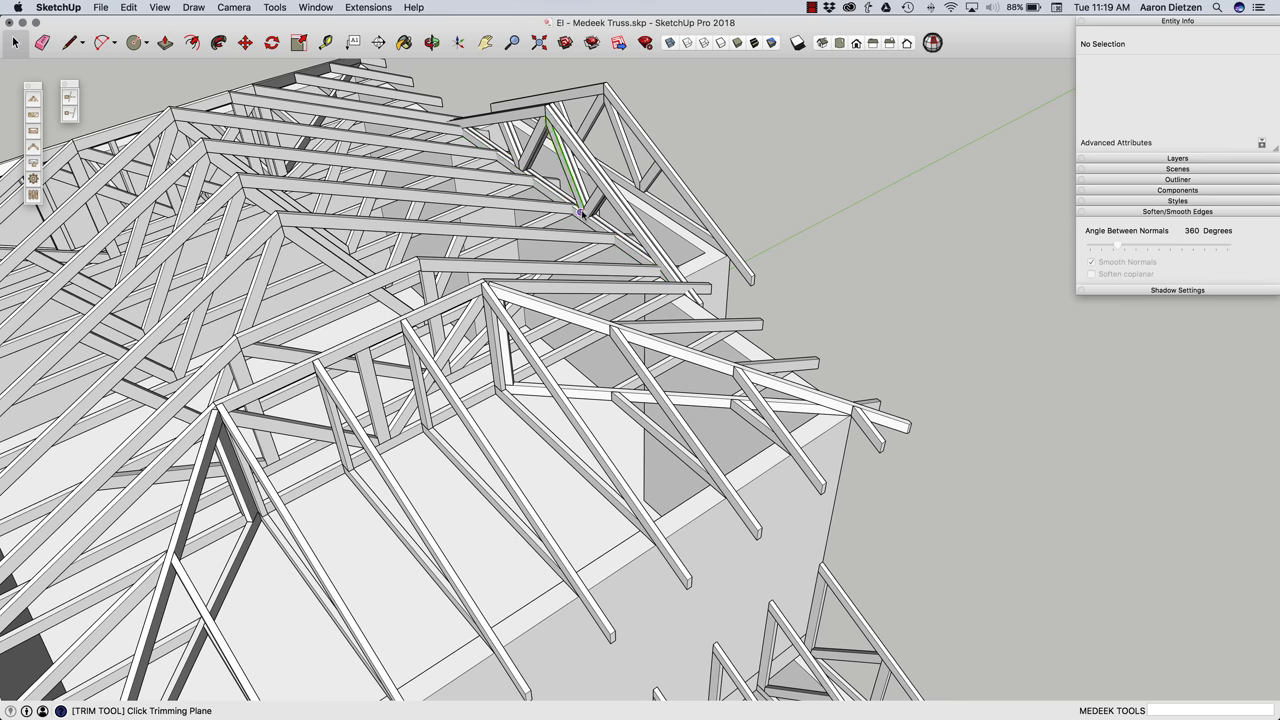
left_click(591, 226)
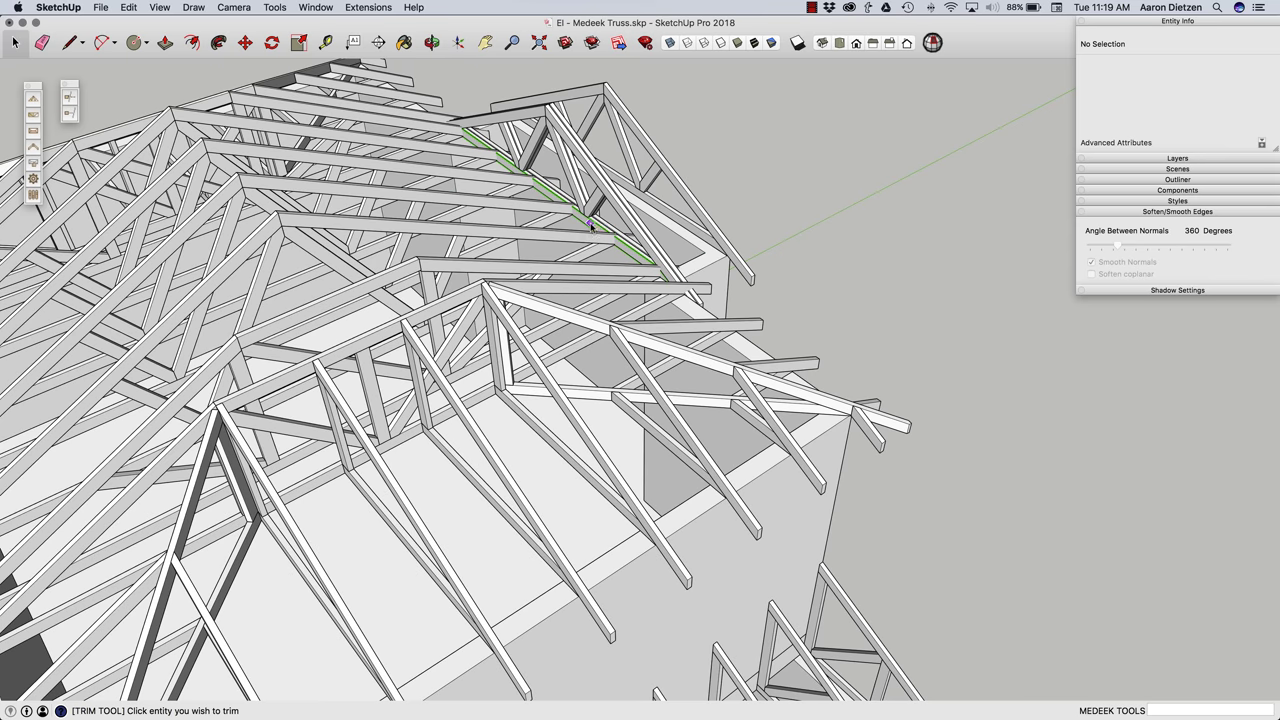
middle_click_drag(645, 248, 813, 347)
key("space")
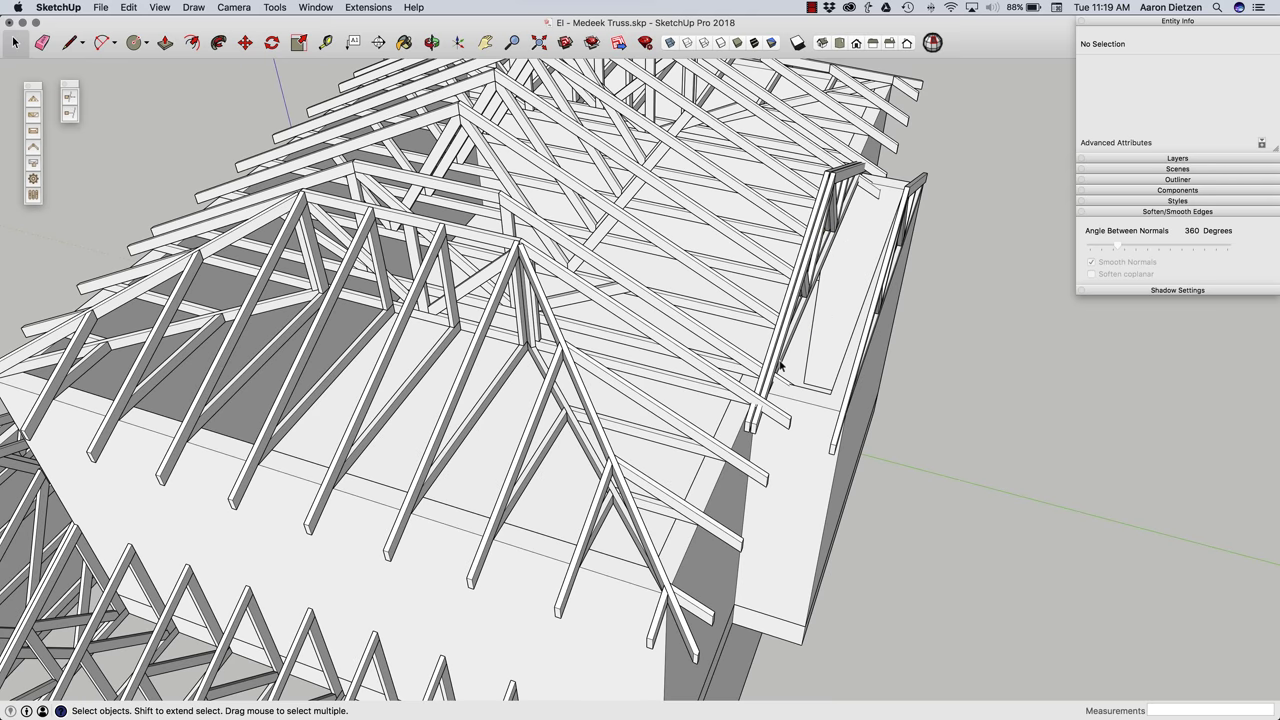
mouse_move(763, 297)
middle_mouse_down()
mouse_move(486, 251)
mouse_move(551, 271)
mouse_move(537, 359)
middle_mouse_up()
middle_click_drag(605, 325, 460, 300)
left_click(69, 112)
middle_click_drag(85, 105, 550, 380)
left_click(920, 387)
Trim the remaining gable truss against the top-chord plane and review the roof
key("t")
left_click(529, 349)
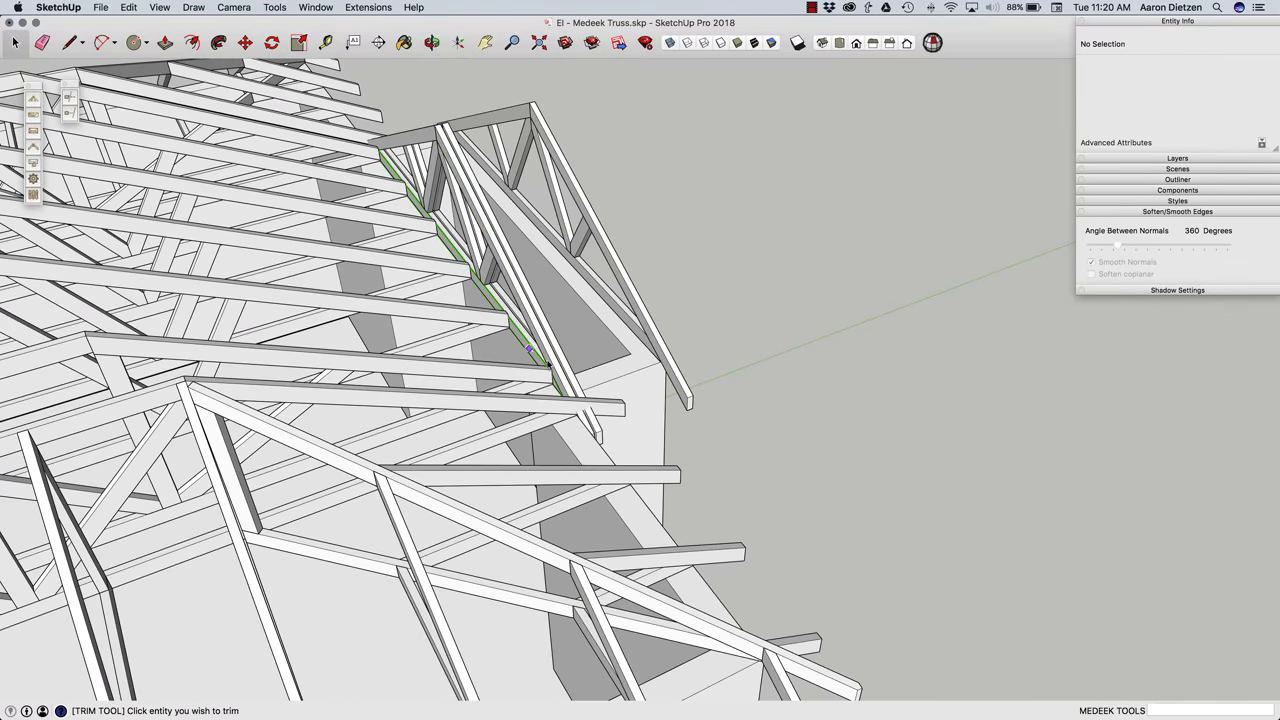
left_click(604, 408)
middle_click_drag(604, 408, 615, 460)
mouse_move(618, 250)
middle_mouse_down()
mouse_move(586, 257)
mouse_move(600, 240)
middle_mouse_up()
key("l")
scroll(632, 198, "up", 4)
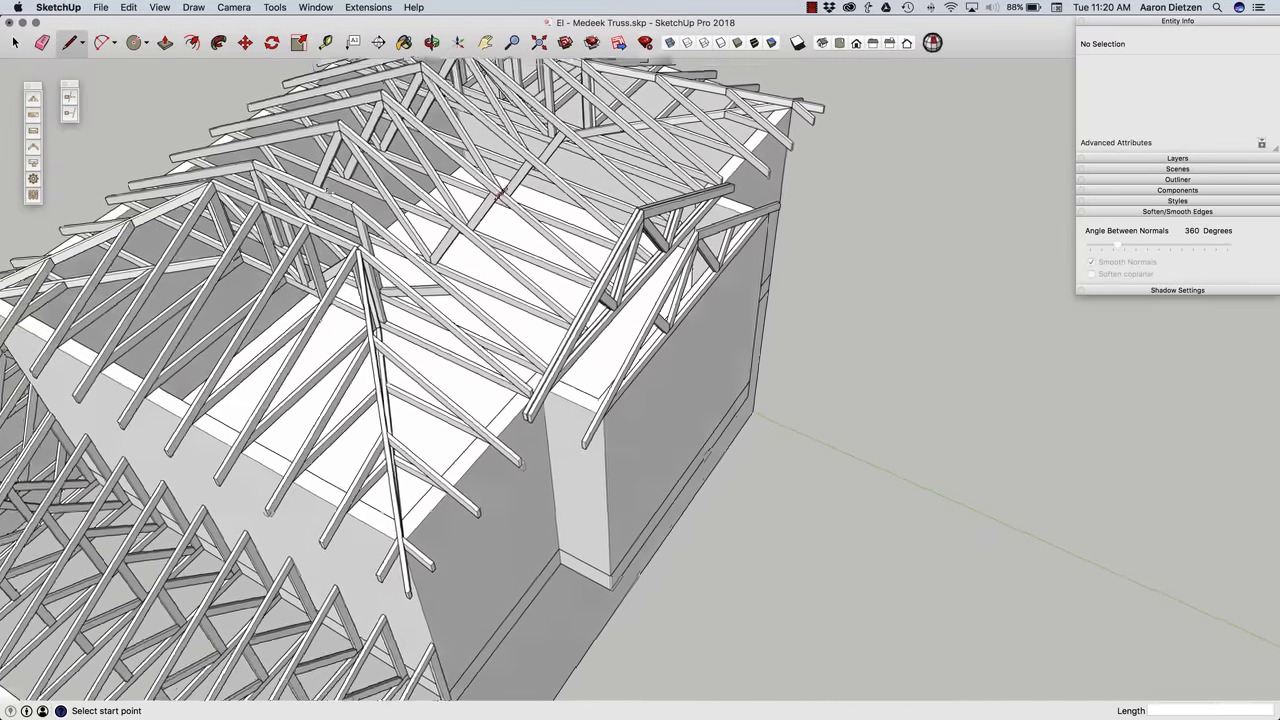
left_click(634, 203)
middle_click_drag(634, 203, 480, 191)
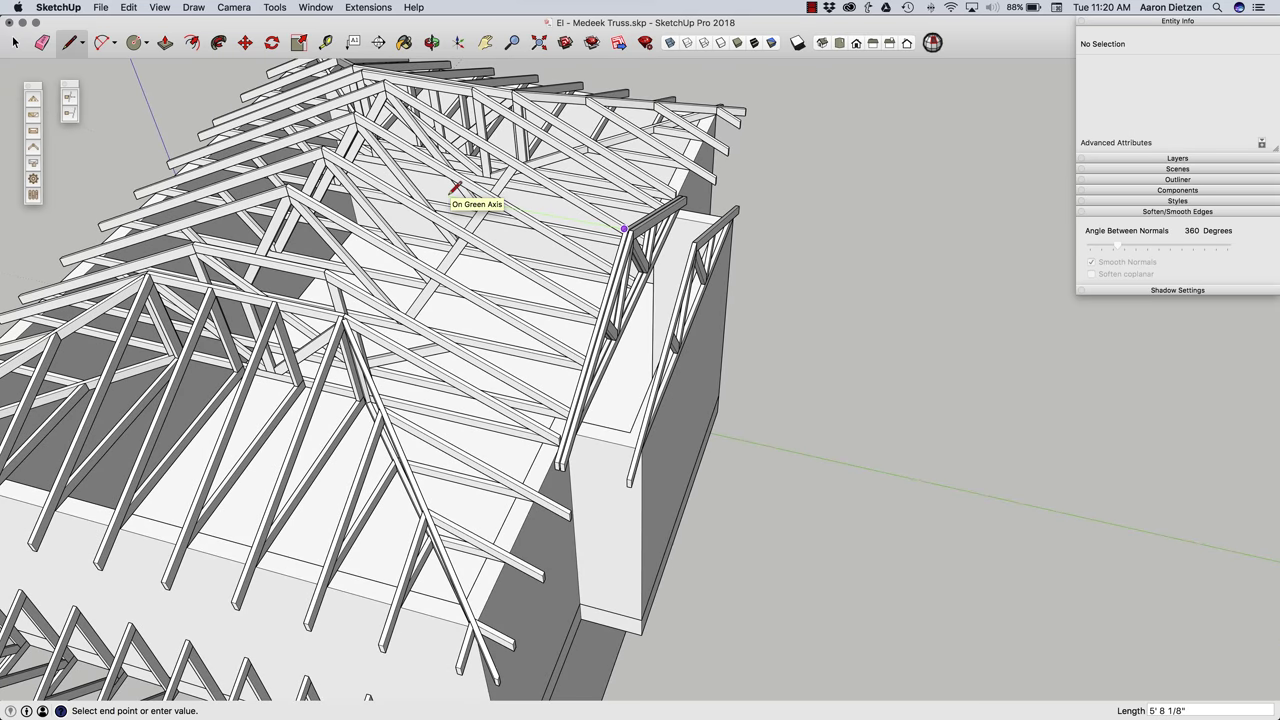
key("space")
key("l")
left_click(624, 228)
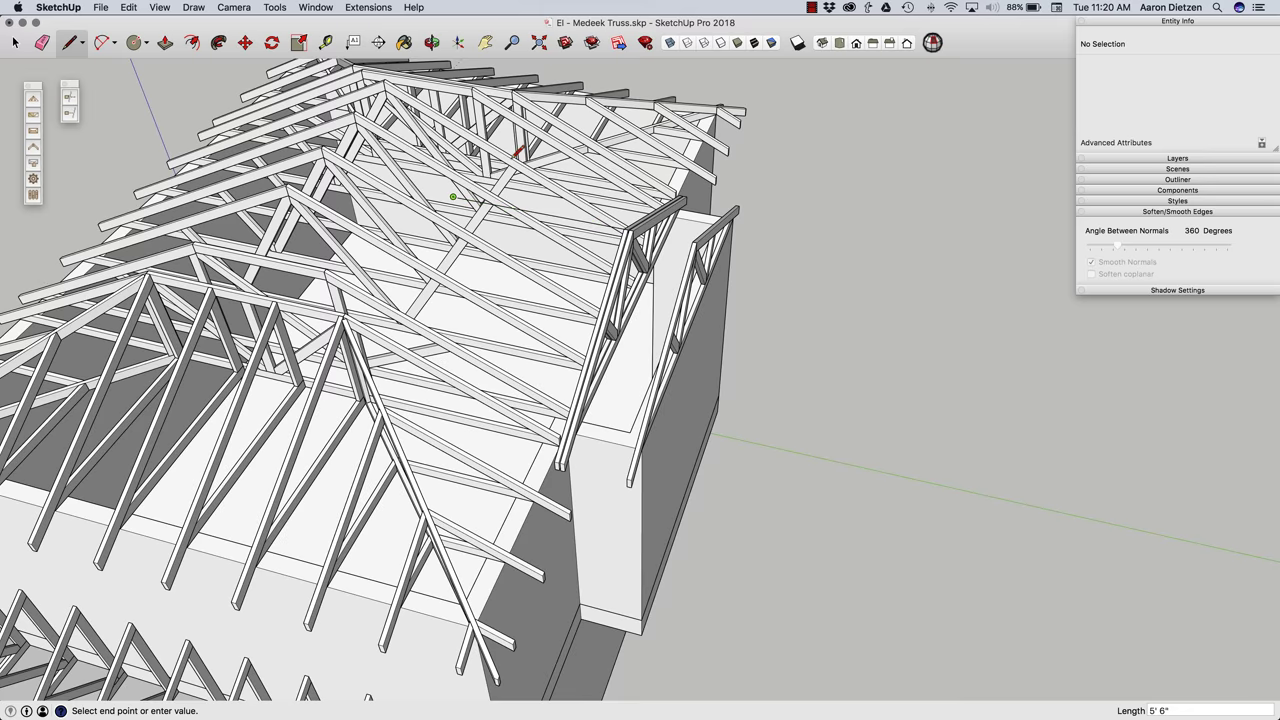
key("Escape")
middle_click_drag(514, 162, 440, 290)
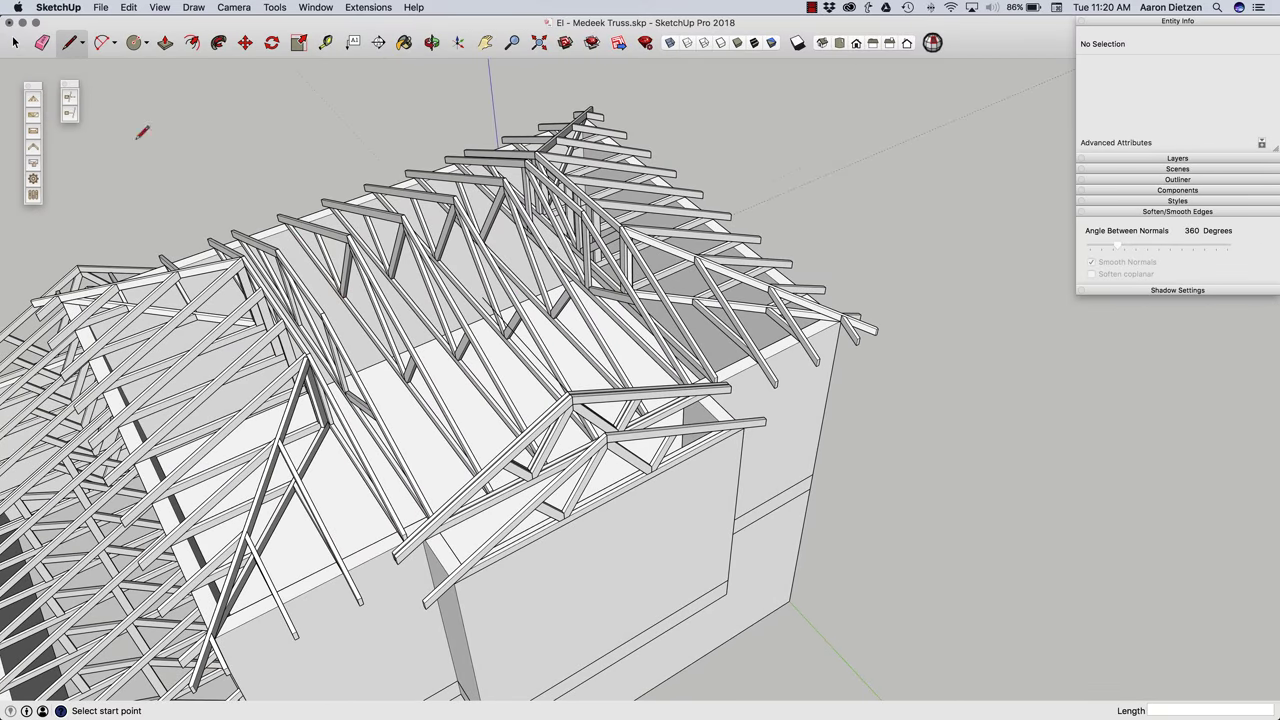
Choose the Valley Set roof truss set and pick the main roof plane
left_click(33, 133)
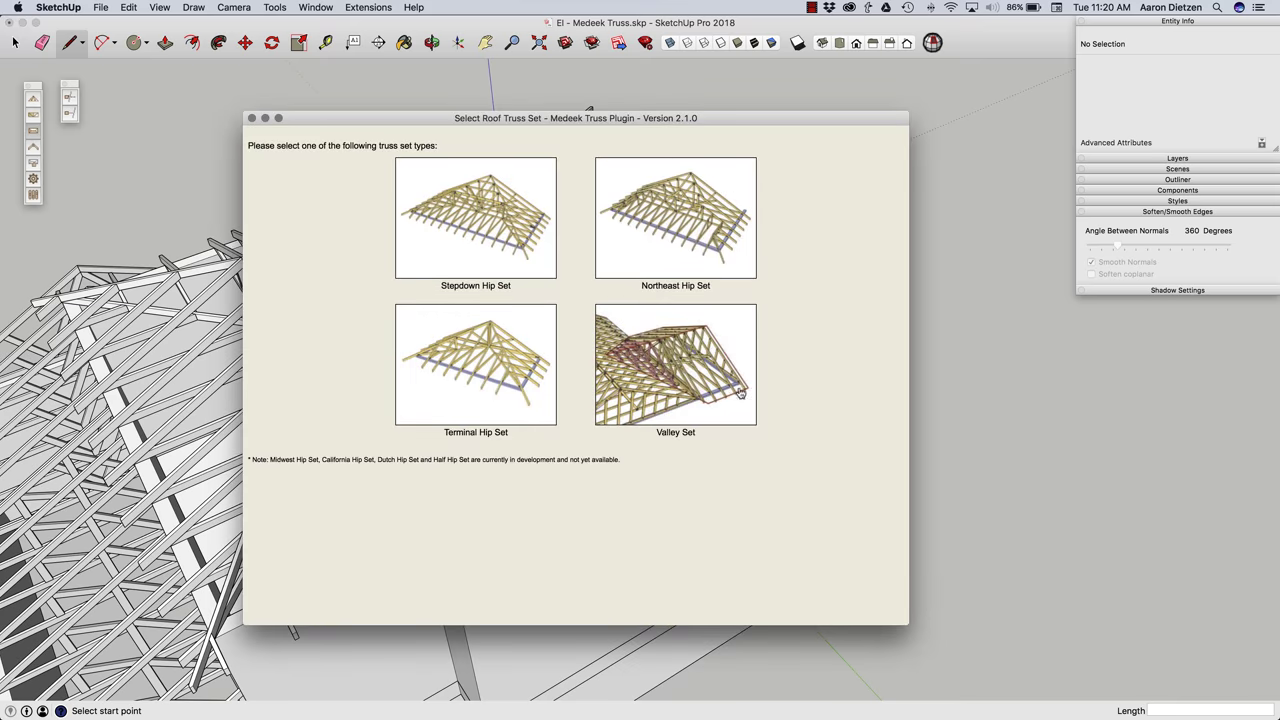
left_click(677, 381)
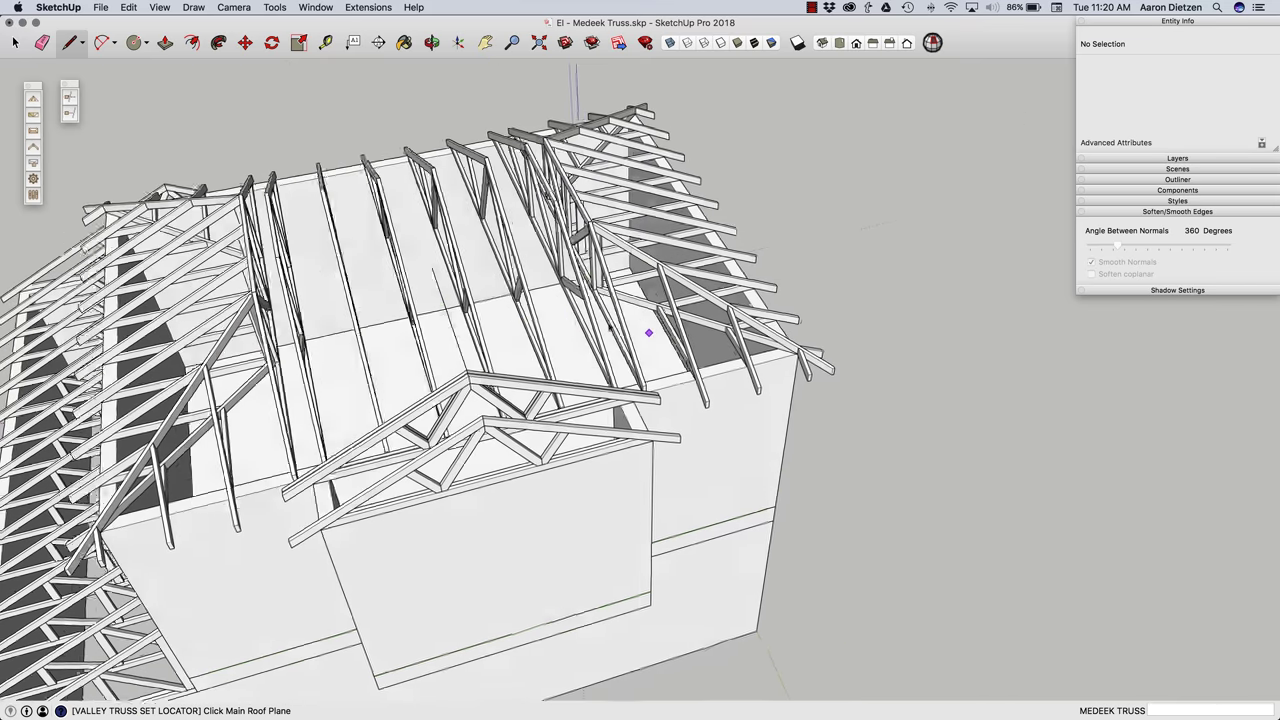
middle_click_drag(648, 332, 510, 366)
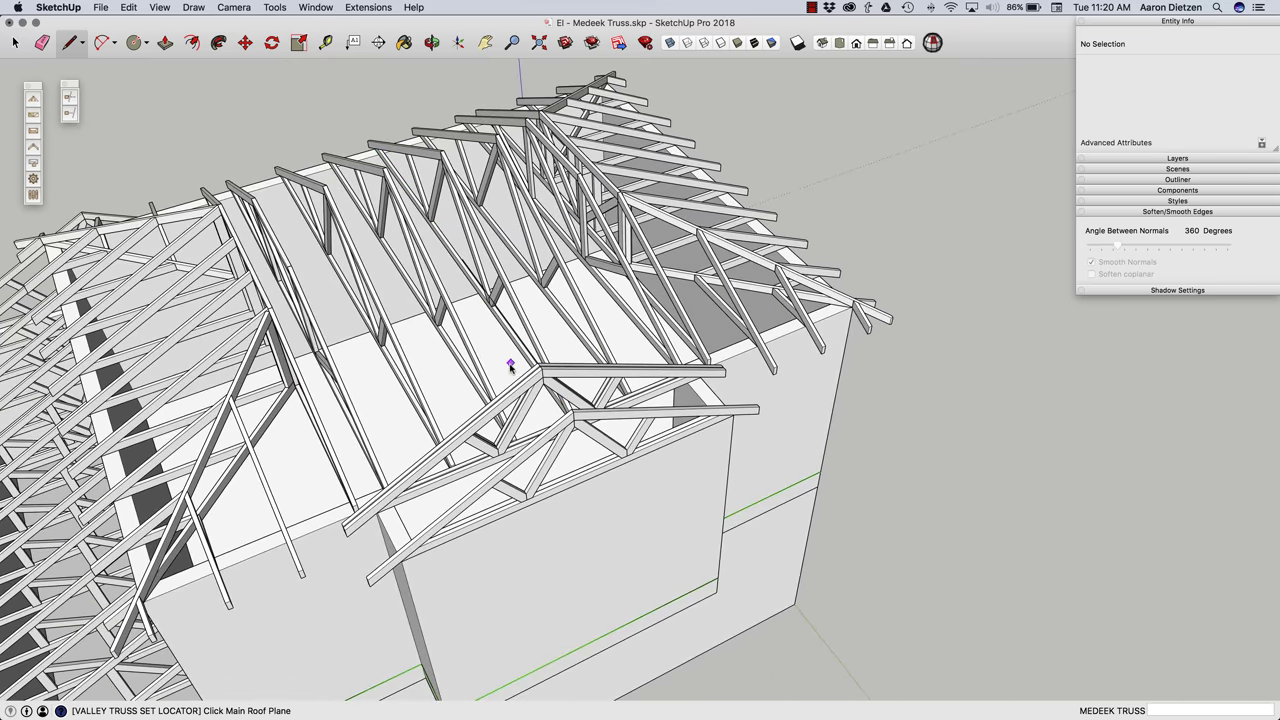
scroll(493, 373, "up", 5)
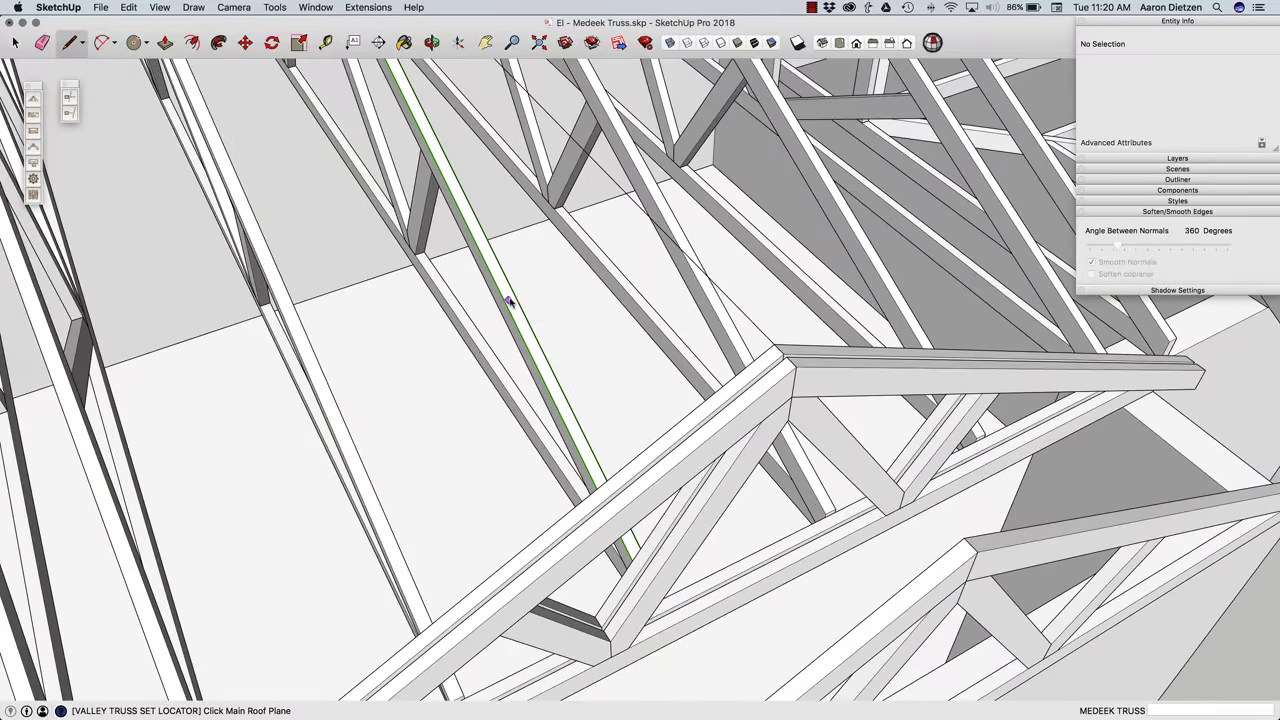
left_click(510, 299)
scroll(614, 346, "down", 5)
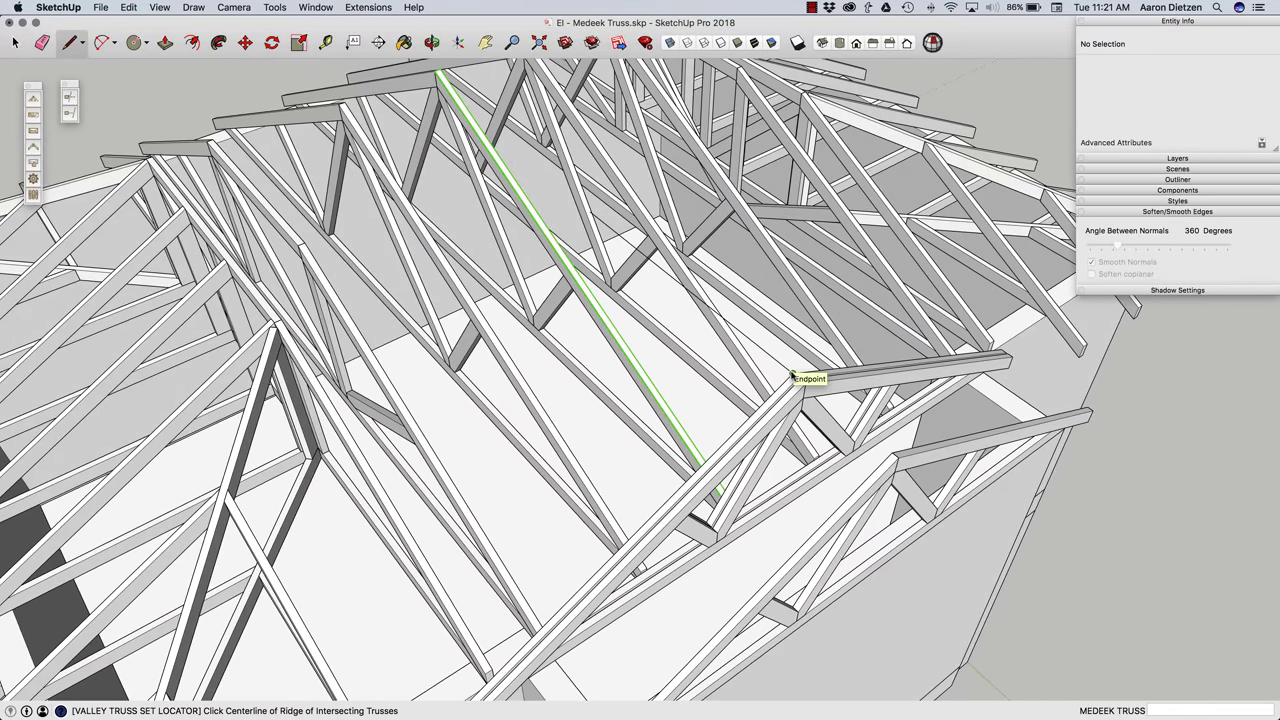
Pick the bump-out ridge centerline and ridge edge, then accept the valley truss geometry
left_click(792, 374)
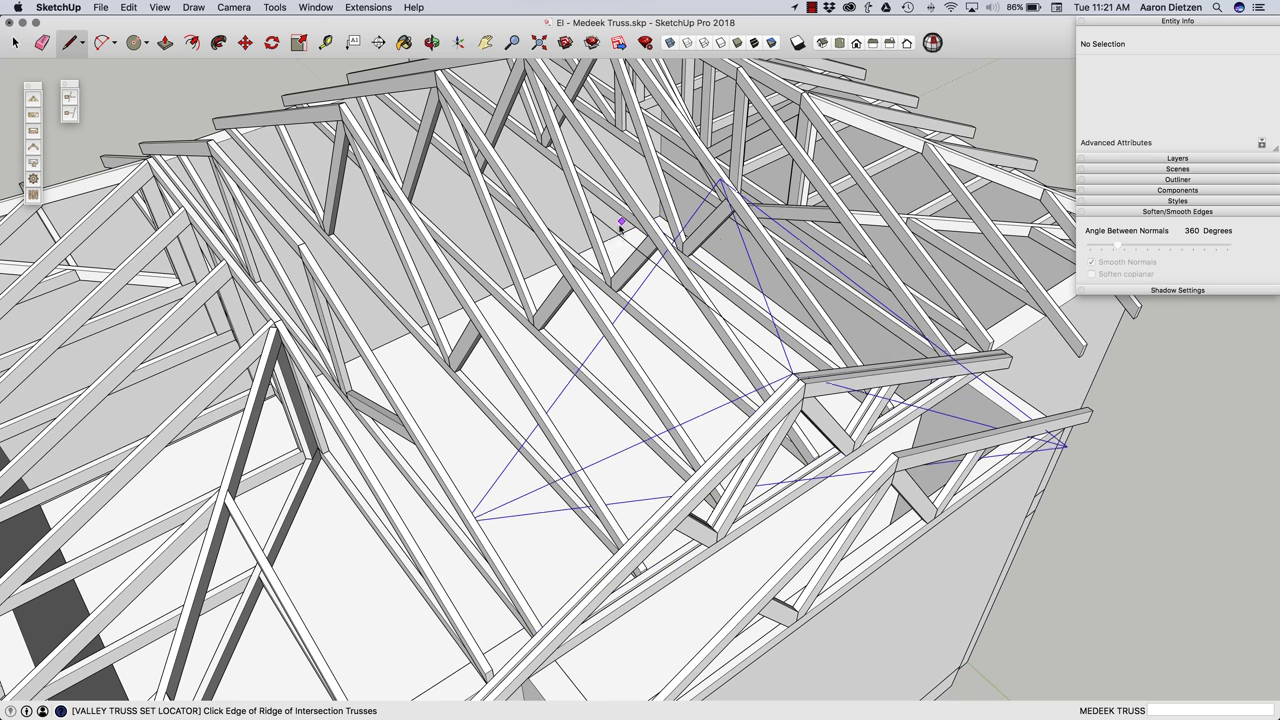
mouse_move(623, 223)
middle_mouse_down()
mouse_move(600, 243)
mouse_move(617, 277)
mouse_move(634, 213)
middle_mouse_up()
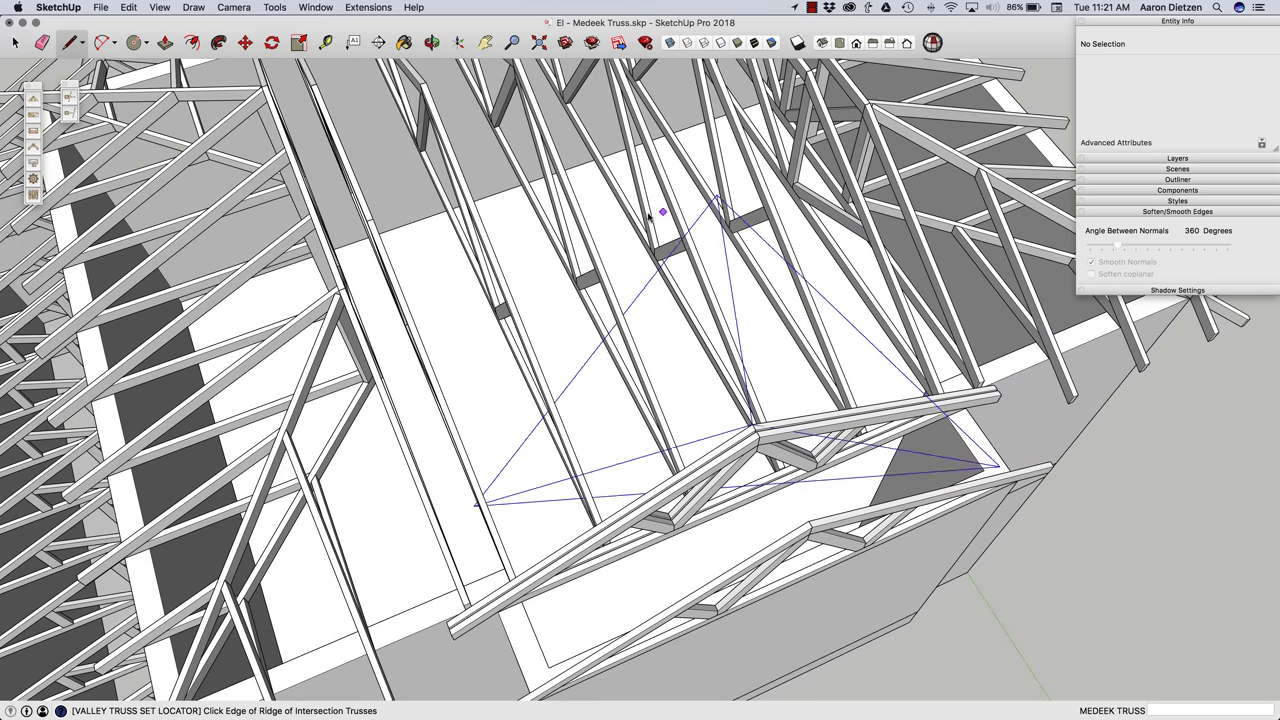
middle_click_drag(604, 224, 629, 223)
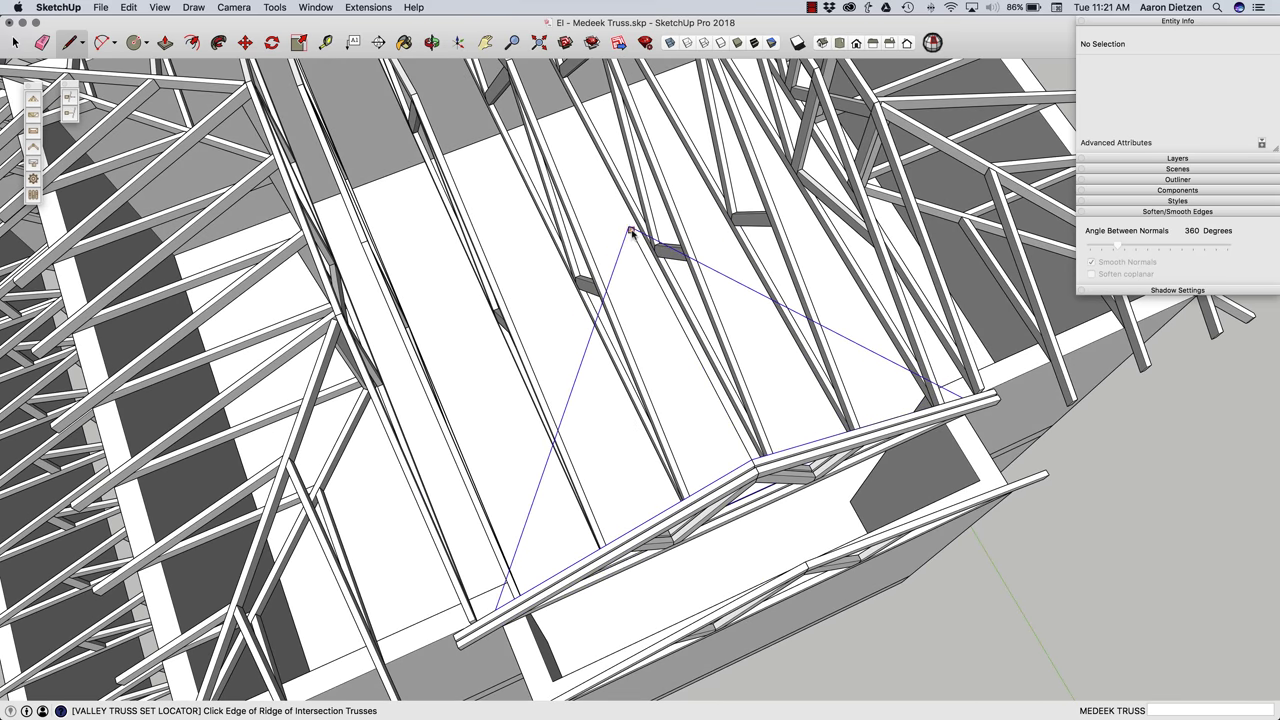
left_click(630, 229)
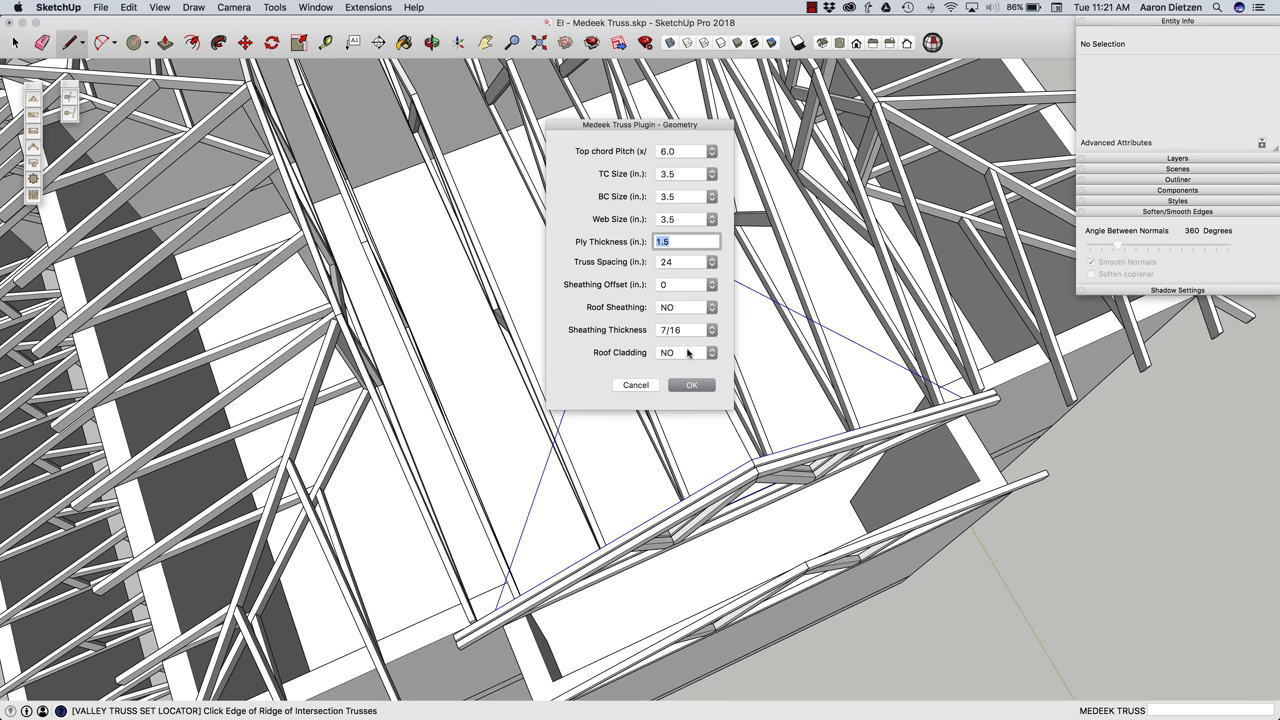
left_click(692, 385)
middle_click_drag(700, 330, 634, 280)
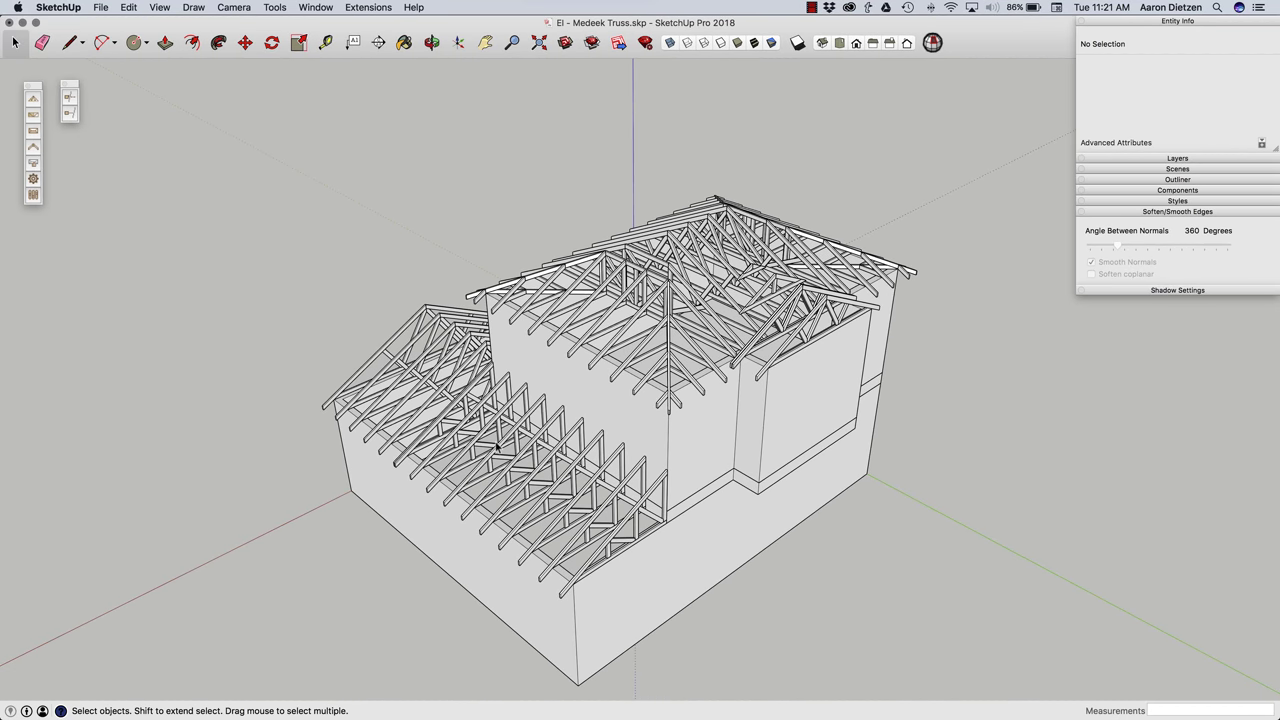
middle_click_drag(536, 426, 528, 416)
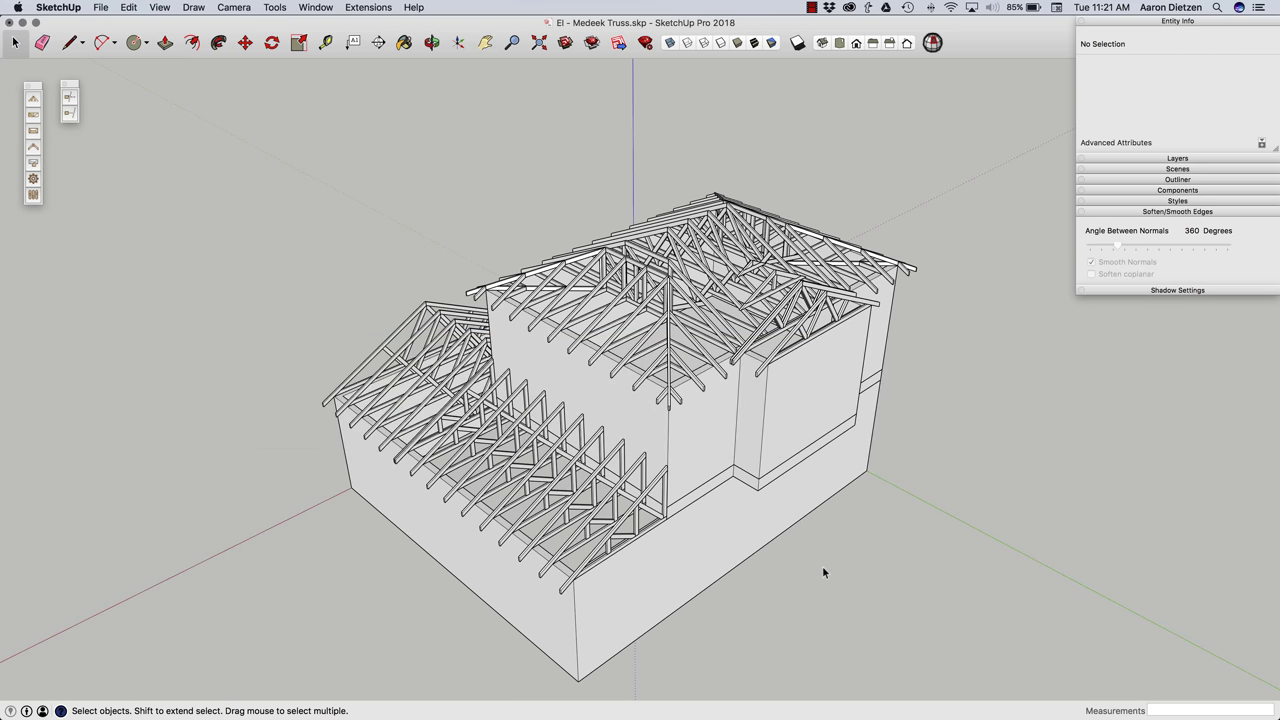
mouse_move(824, 570)
middle_mouse_down()
mouse_move(865, 585)
mouse_move(838, 579)
middle_mouse_up()
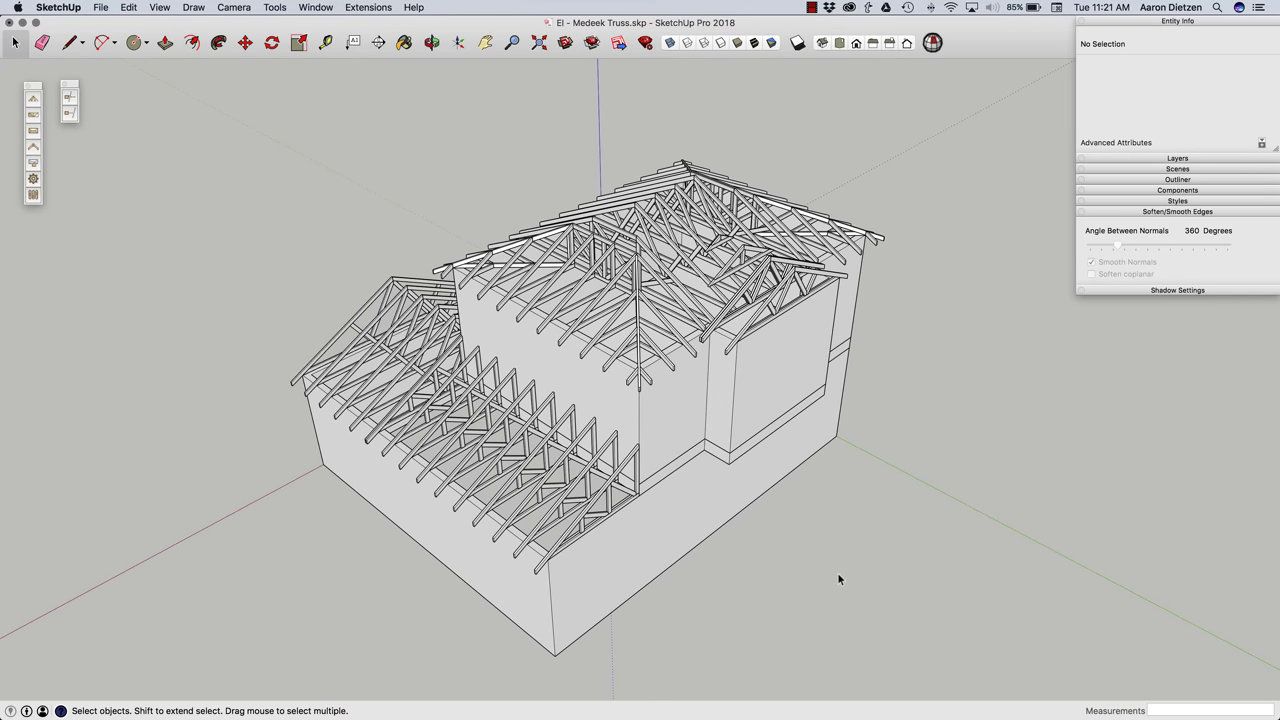
middle_click_drag(715, 551, 548, 519)
left_click(545, 535)
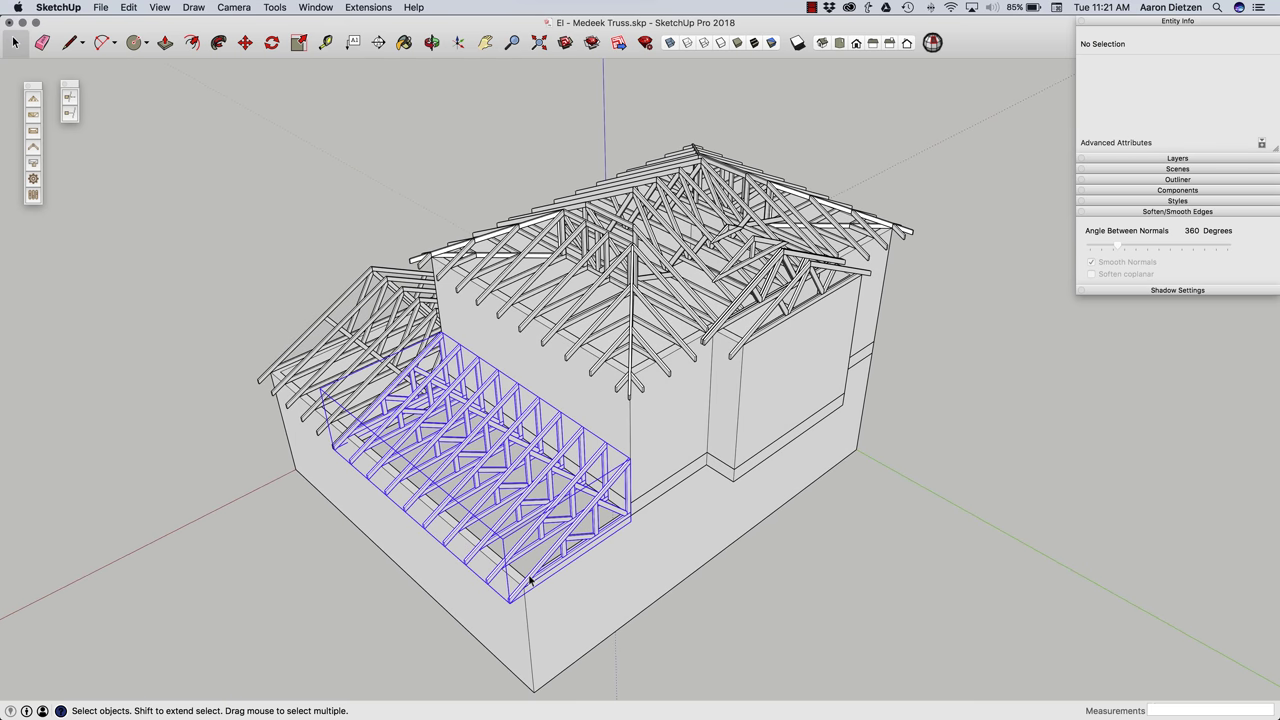
double_click(530, 546)
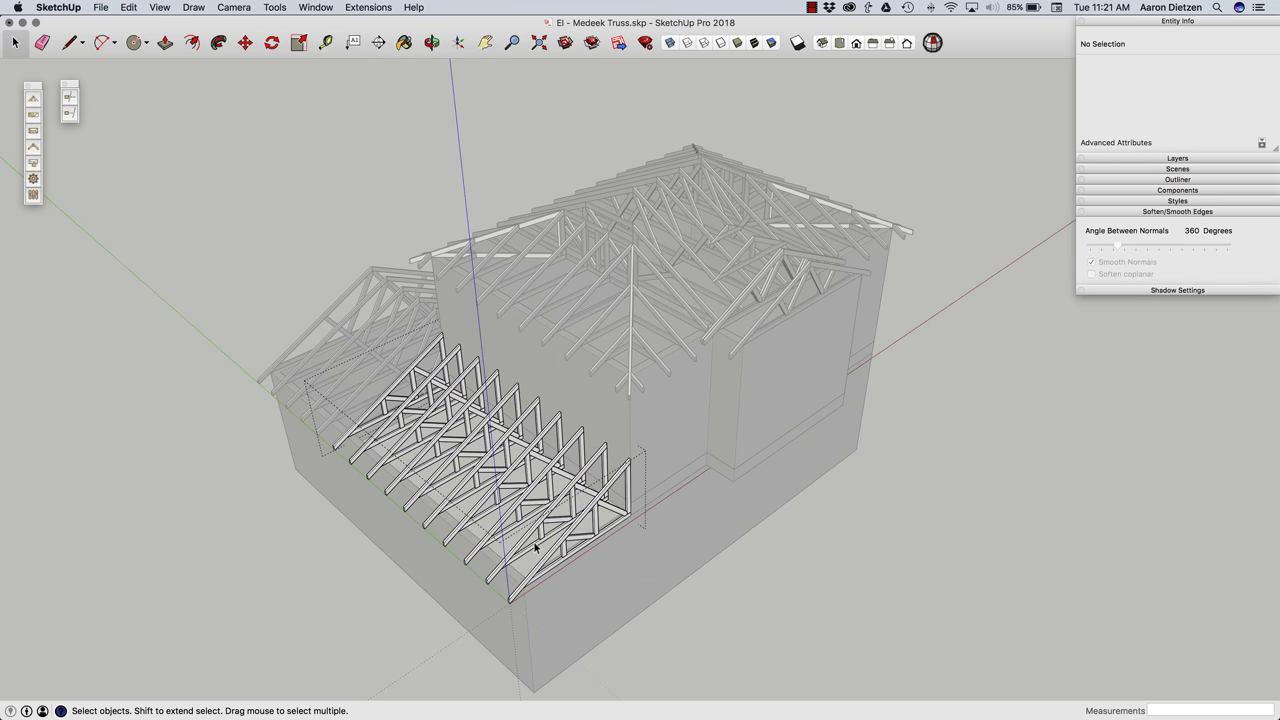
left_click(535, 547)
double_click(552, 489)
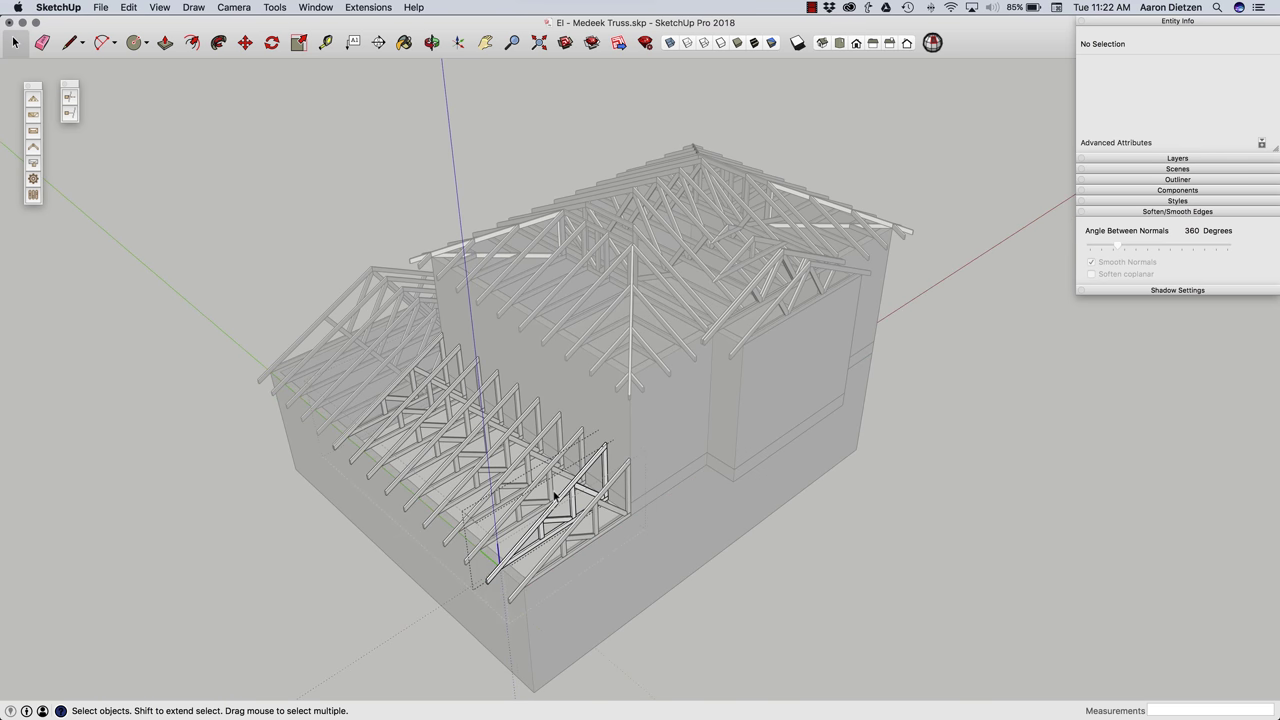
middle_click_drag(555, 495, 526, 576)
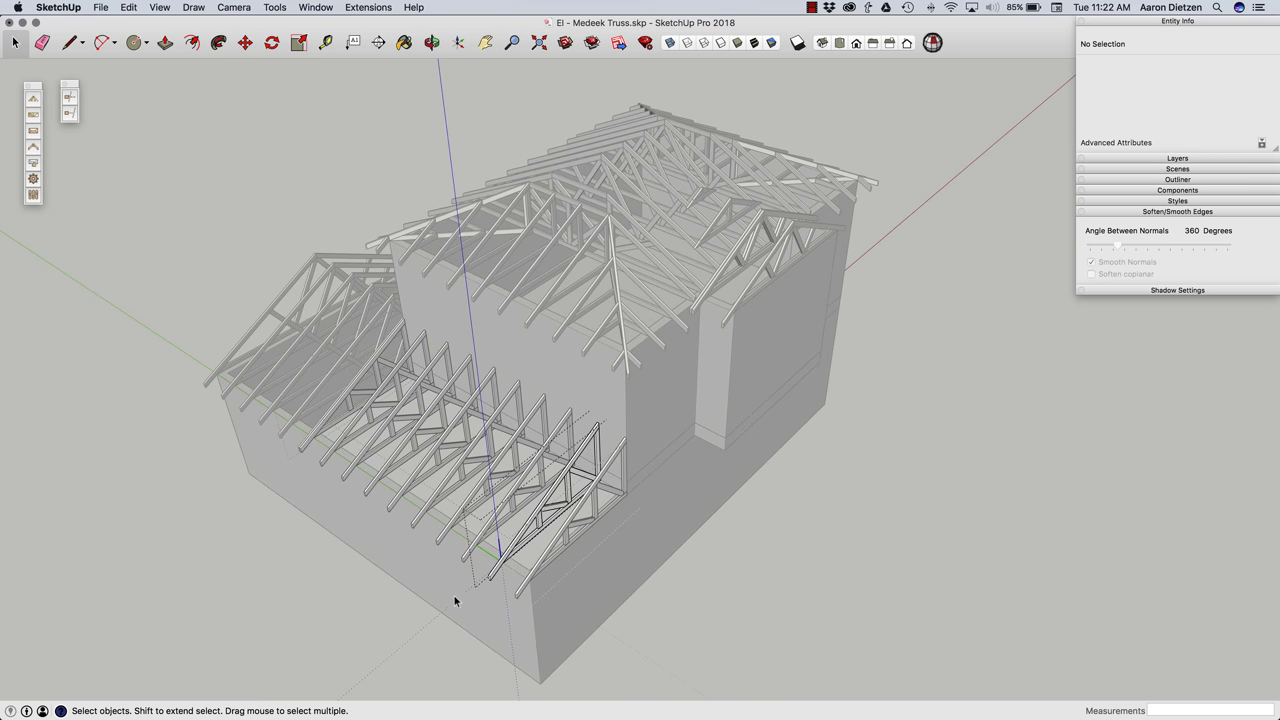
middle_click_drag(577, 424, 663, 393)
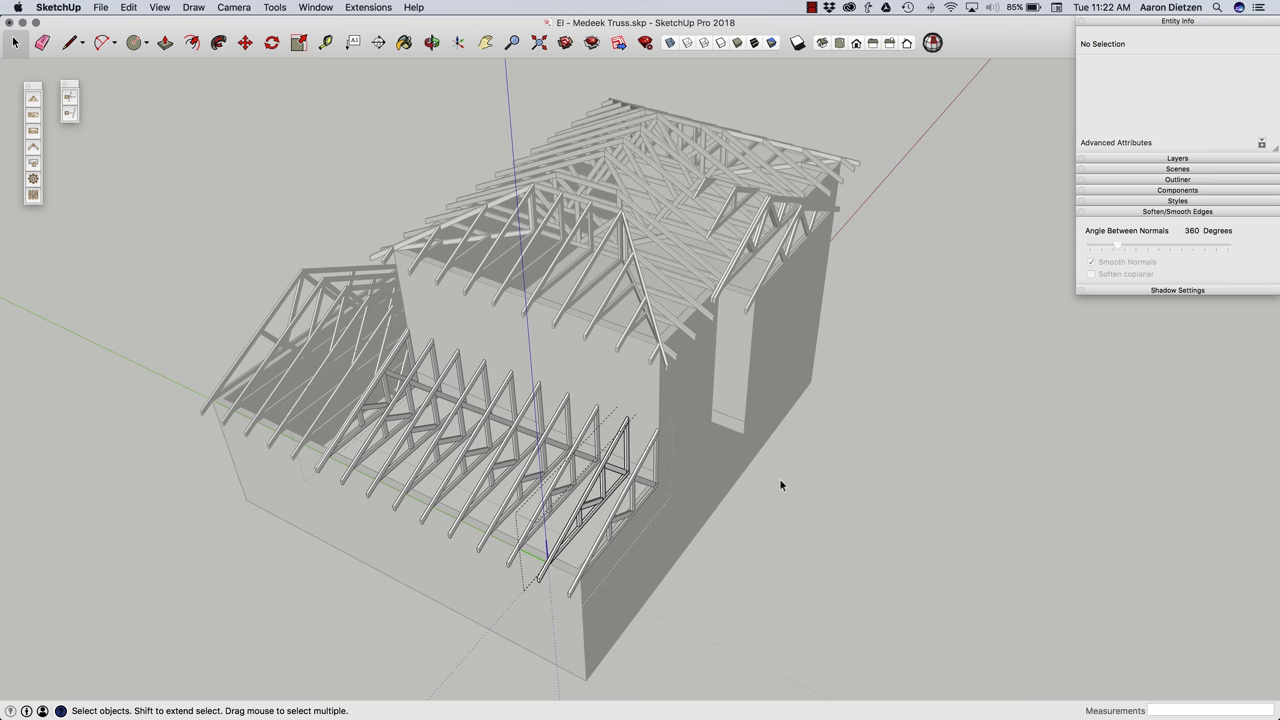
key("Page_Down")
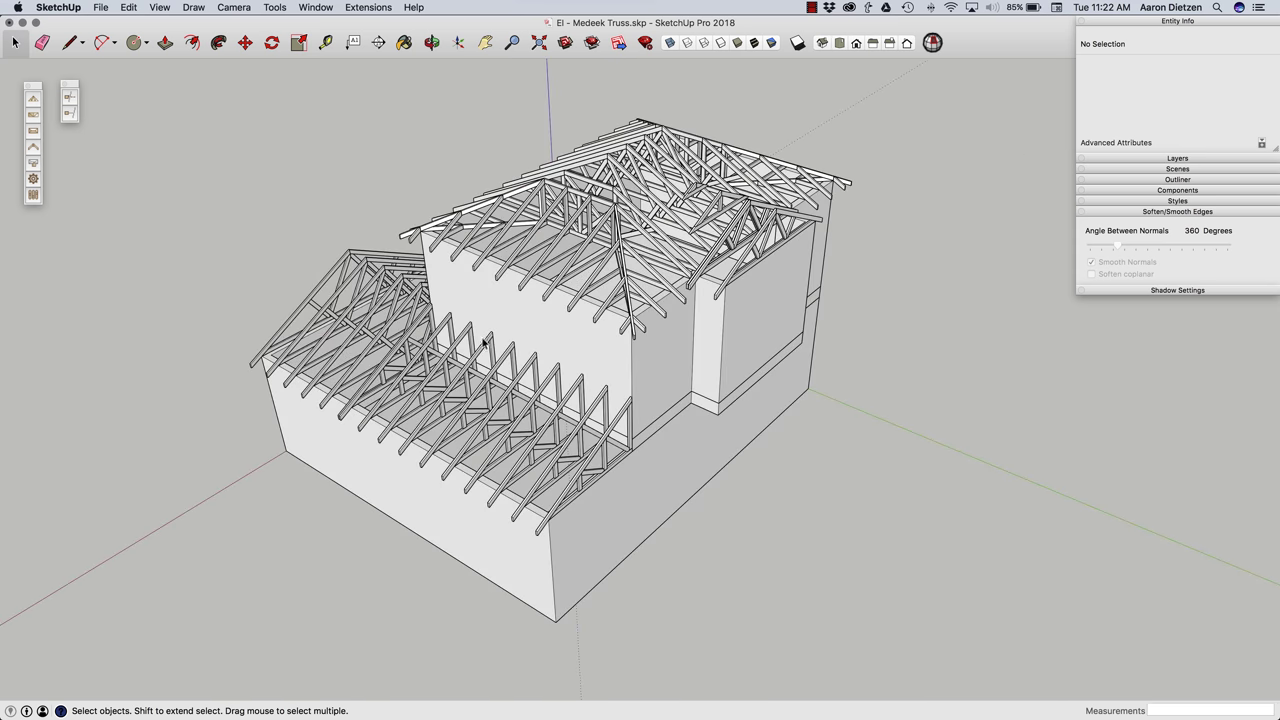
middle_click_drag(750, 310, 867, 437)
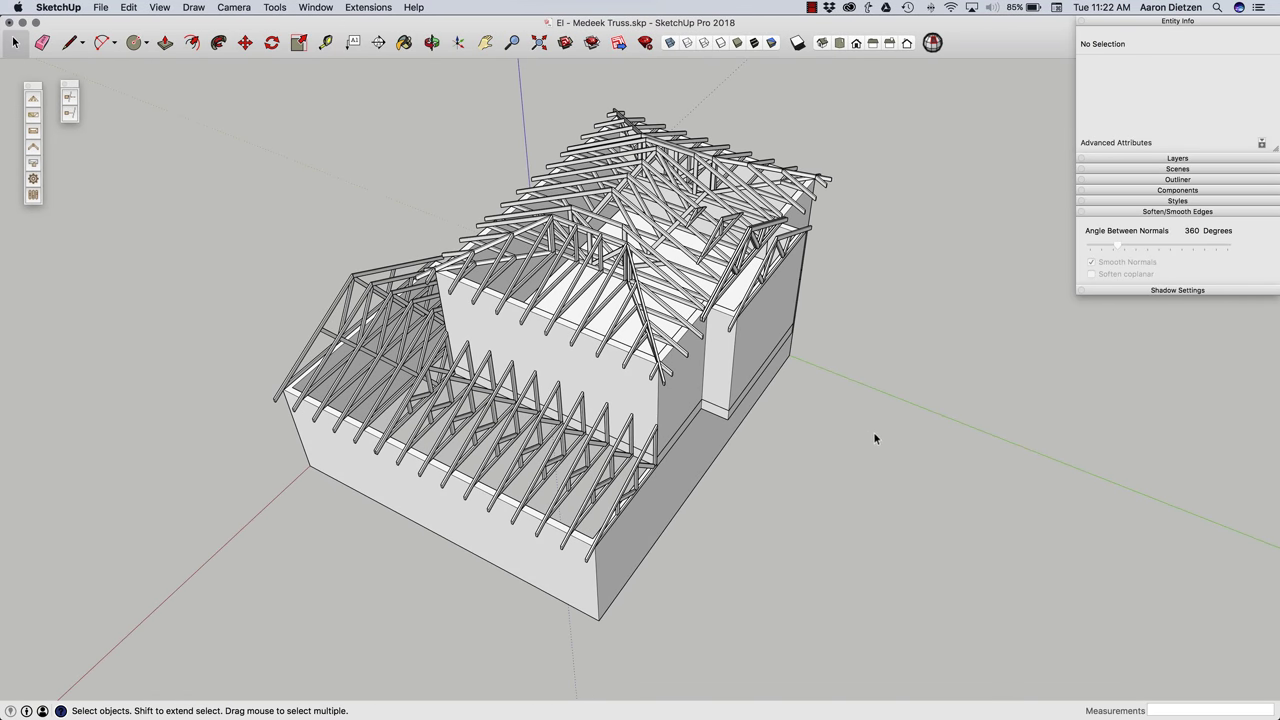